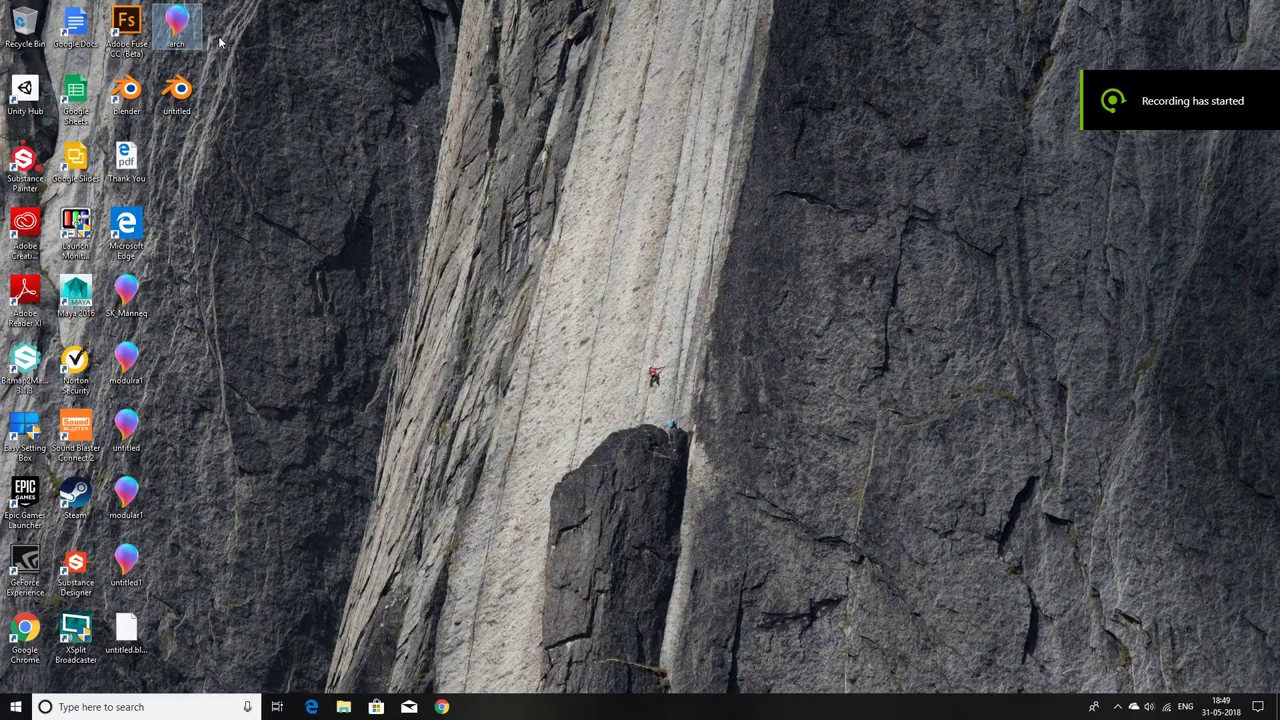
Step: Launch Substance Painter from Windows search and dismiss its startup message
left_click(150, 707)
type("subs")
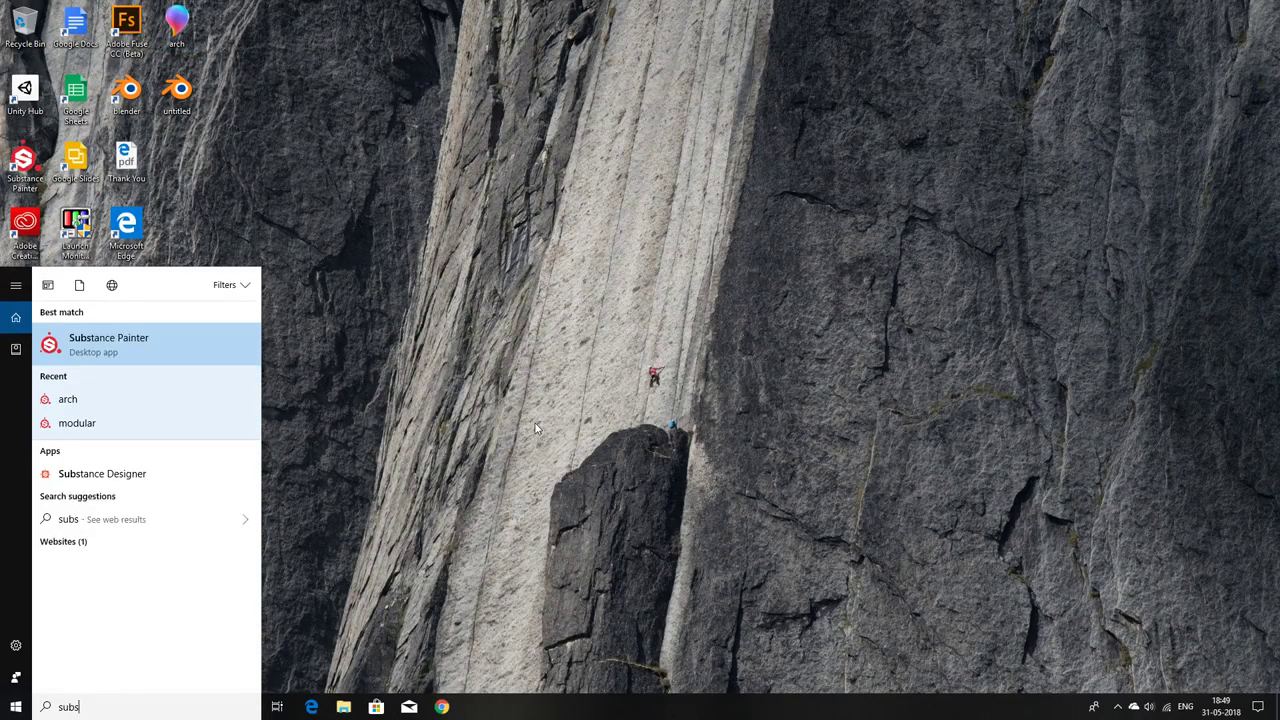
type("tance painter")
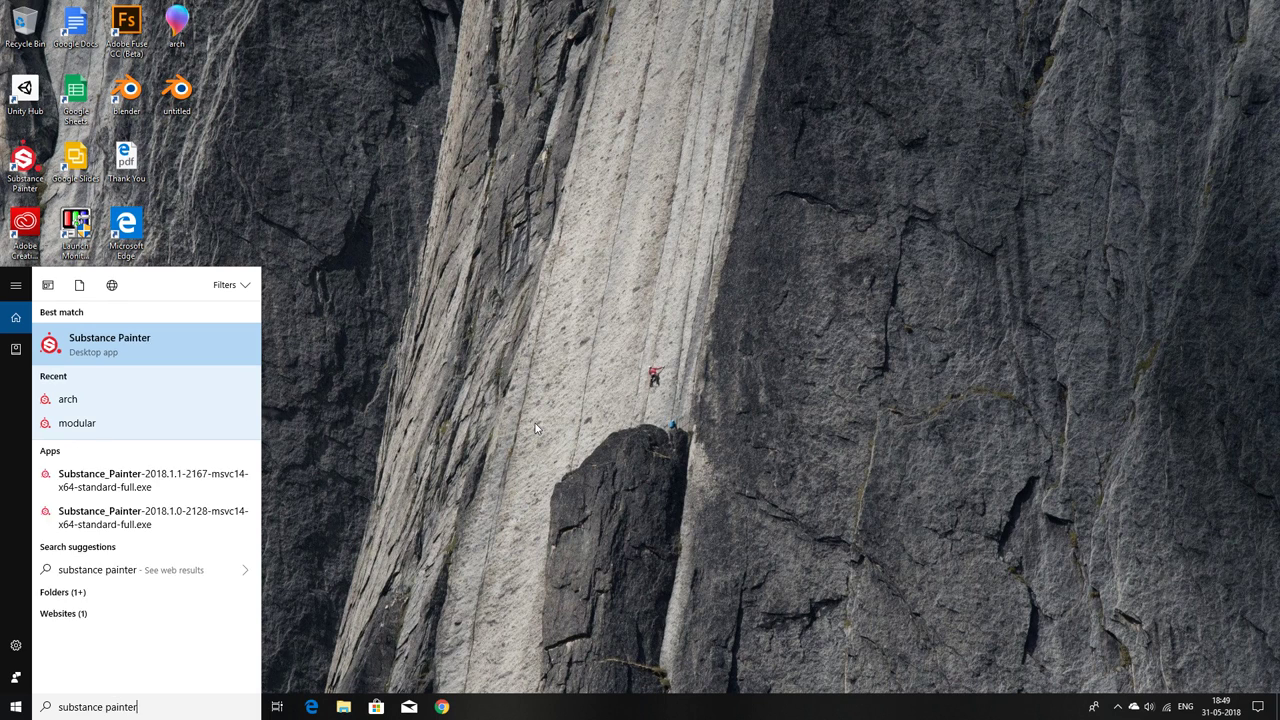
key("Return")
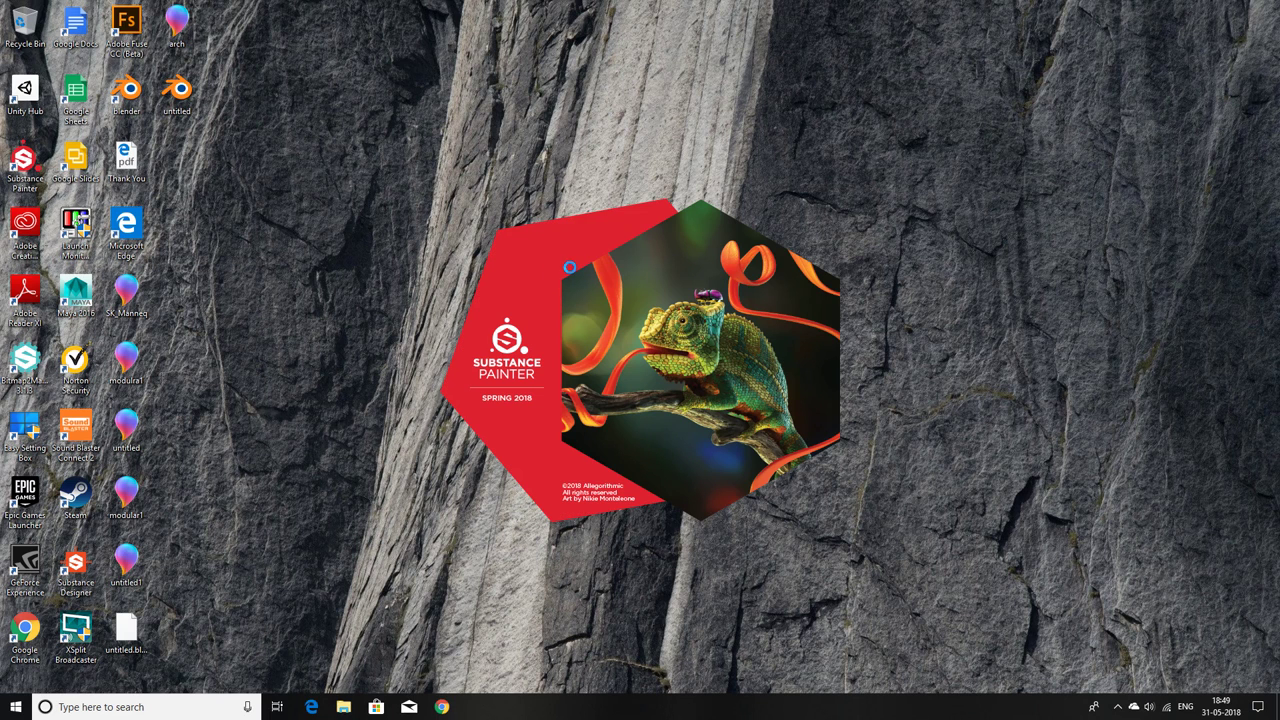
left_click(838, 407)
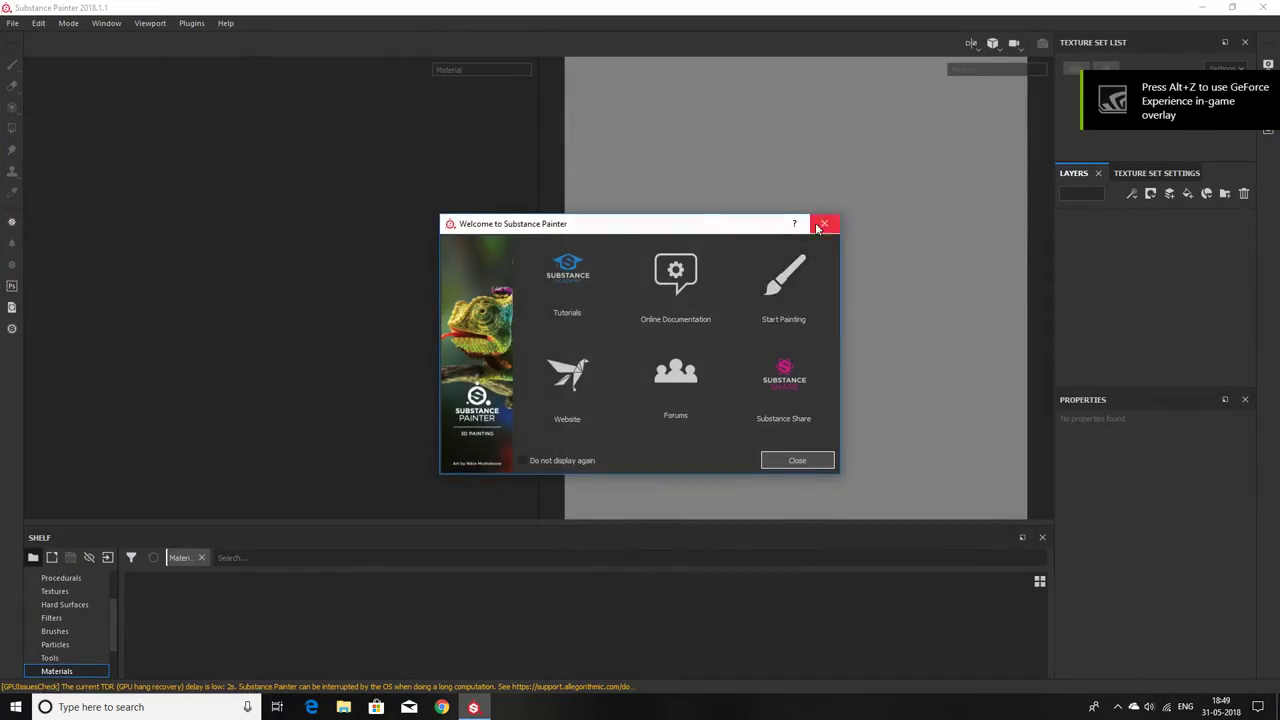
Step: Create a new project from arch.fbx at 4096 document resolution and maximize the window
left_click(823, 220)
left_click_drag(177, 95, 502, 197)
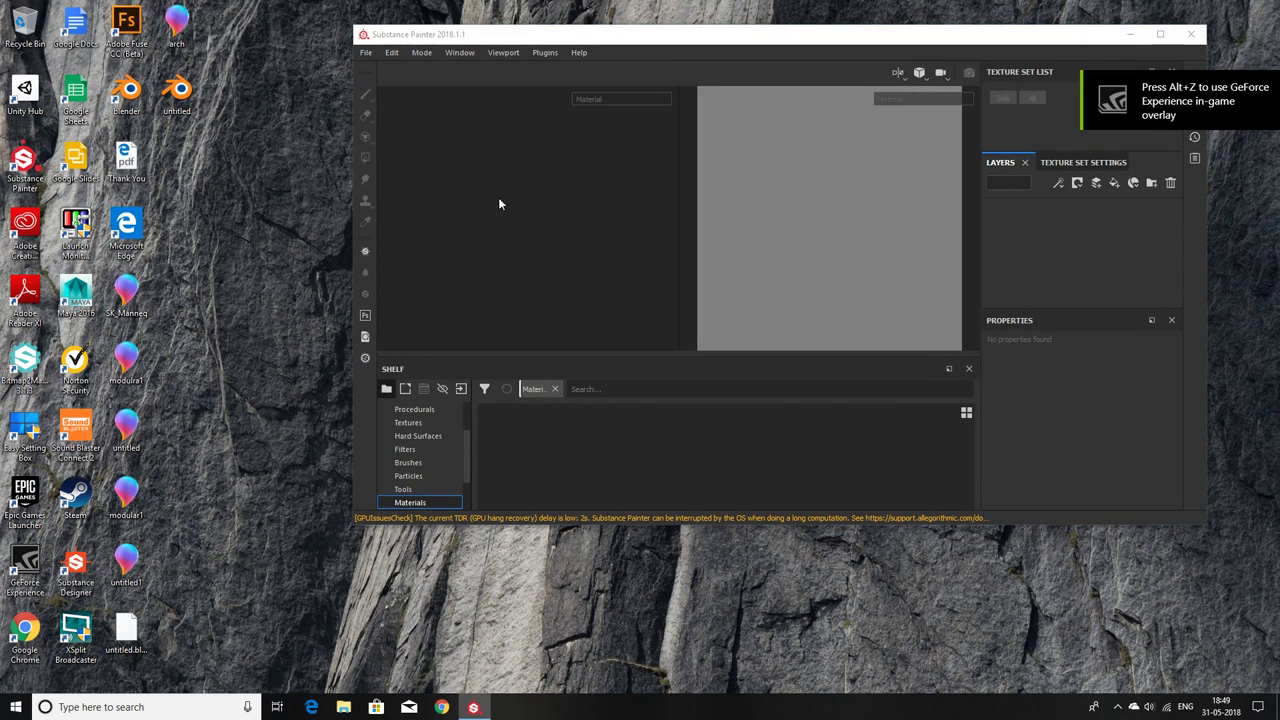
left_click_drag(176, 30, 583, 215)
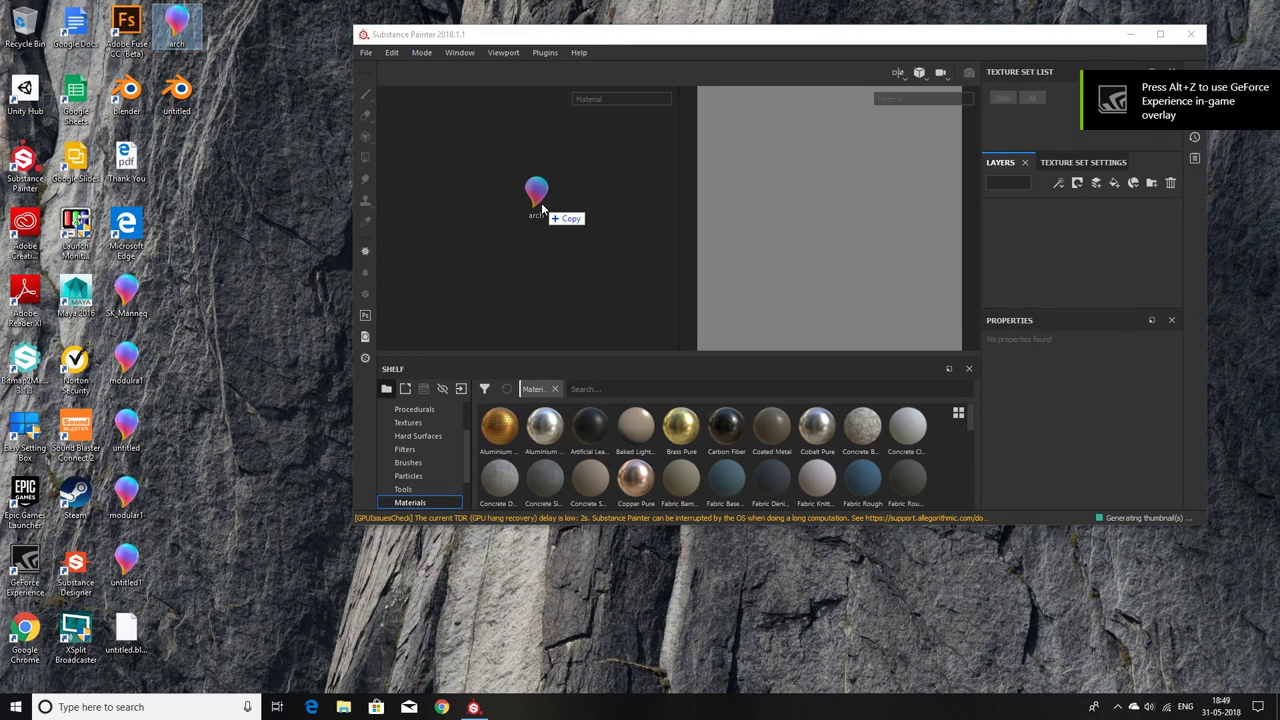
left_click(705, 211)
left_click(701, 252)
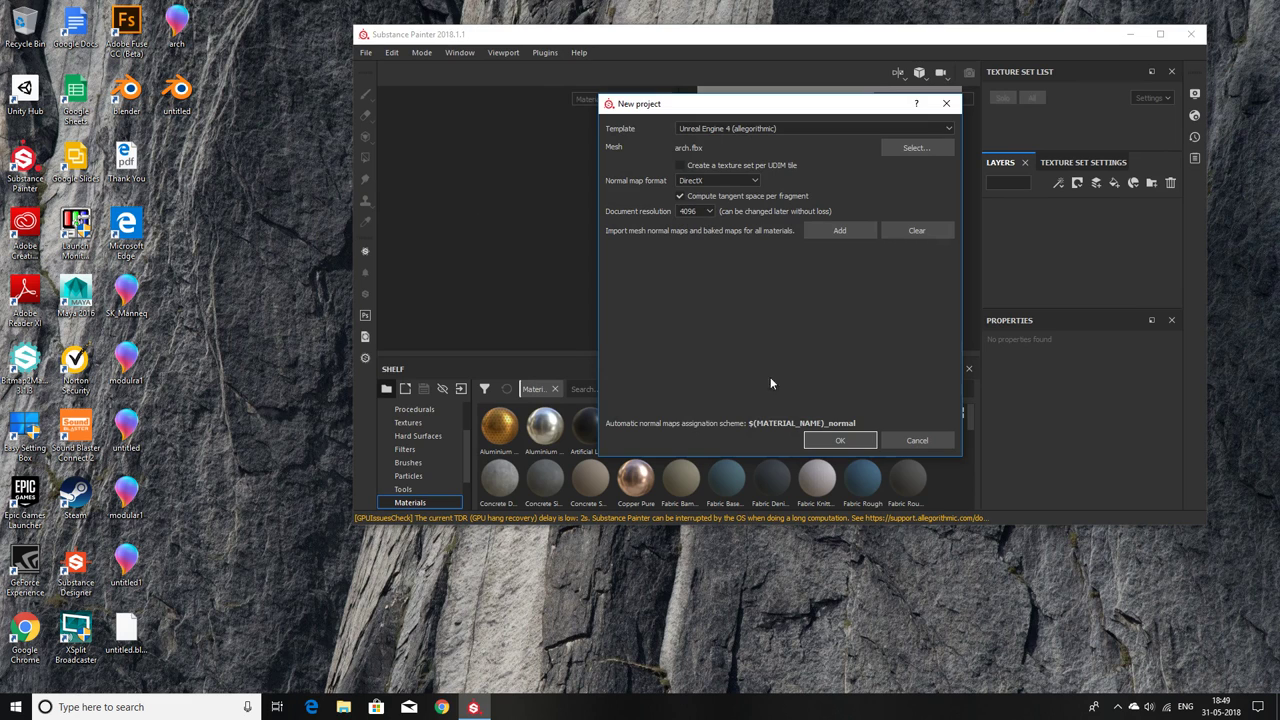
left_click(840, 441)
key("super+Up")
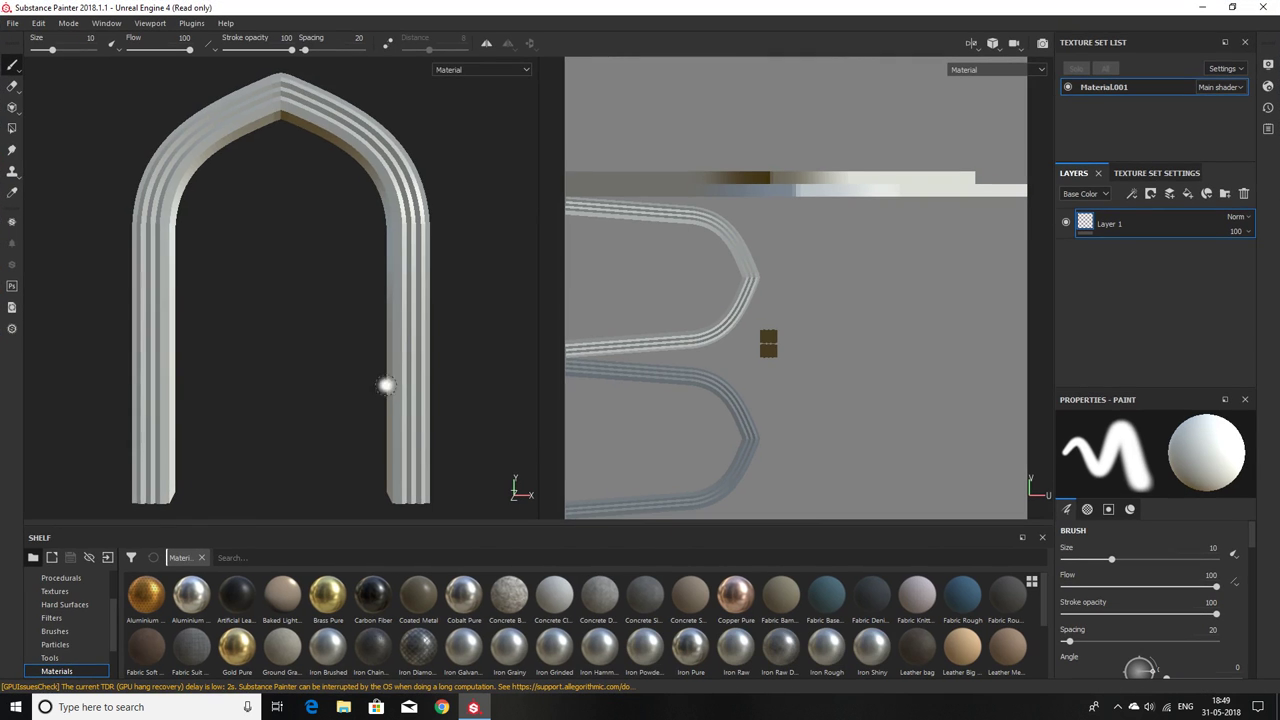
left_click_drag(450, 410, 477, 378, "alt")
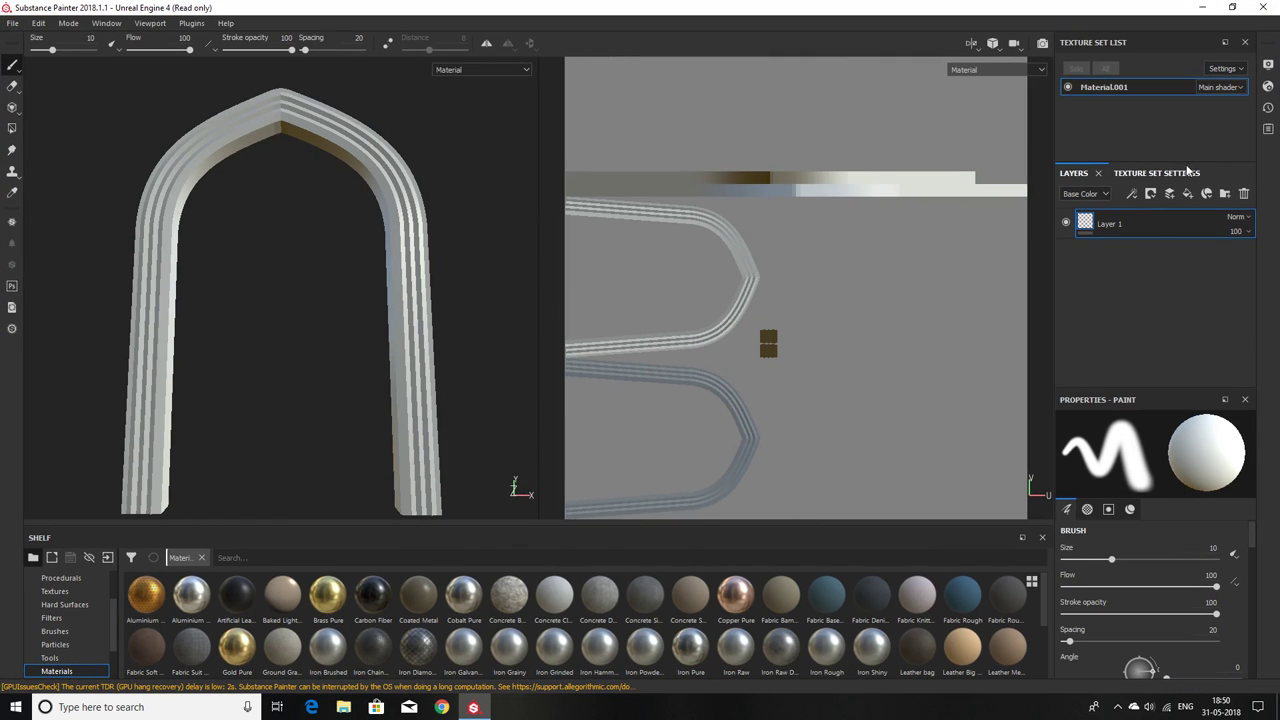
Step: Bake all mesh maps for the arch's Material.001 texture set
left_click(1150, 173)
scroll(1194, 331, "down", 3)
left_click(1205, 280)
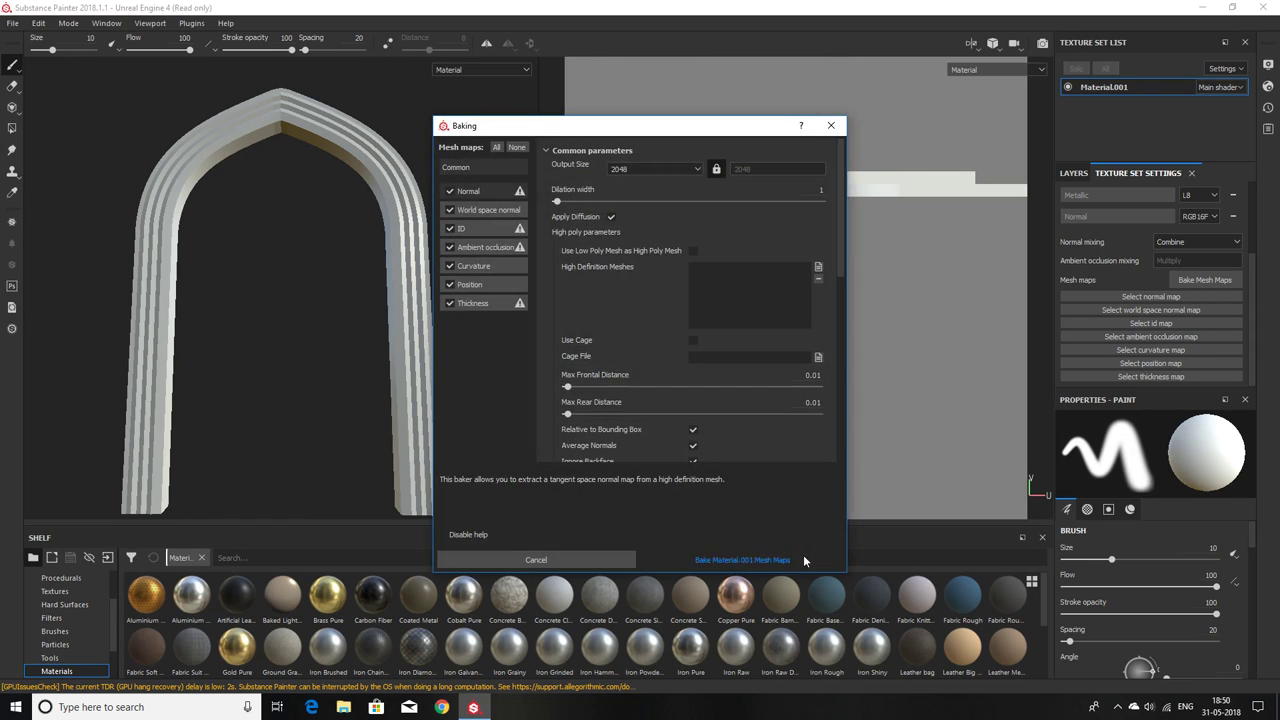
left_click(745, 559)
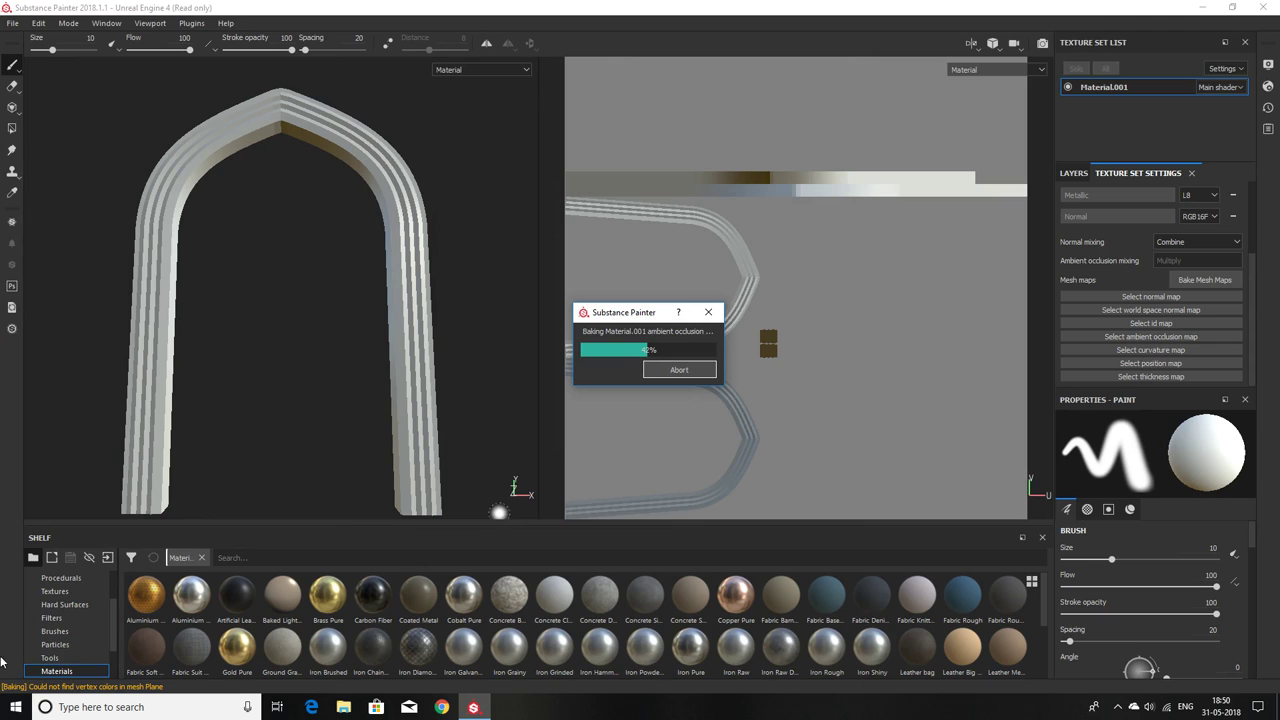
Step: Browse the shelf's Project category to view the newly baked mesh maps
left_click(66, 606)
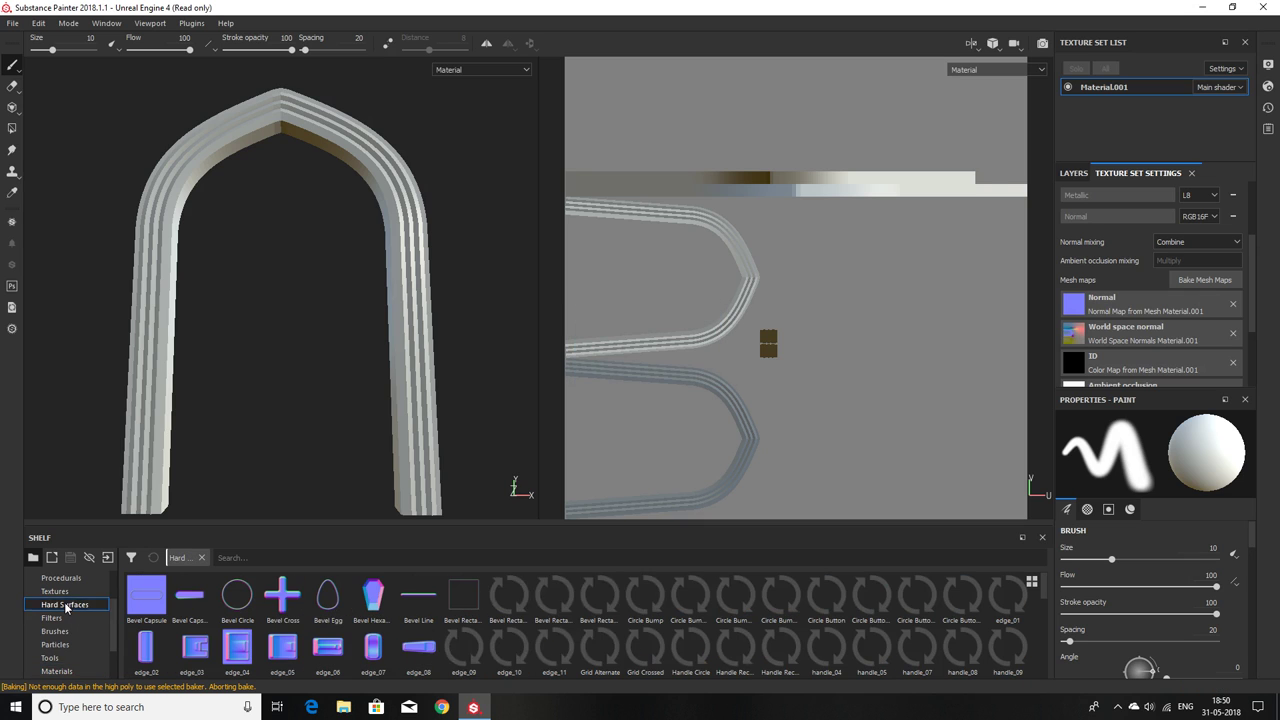
scroll(66, 607, "up", 3)
left_click(55, 591)
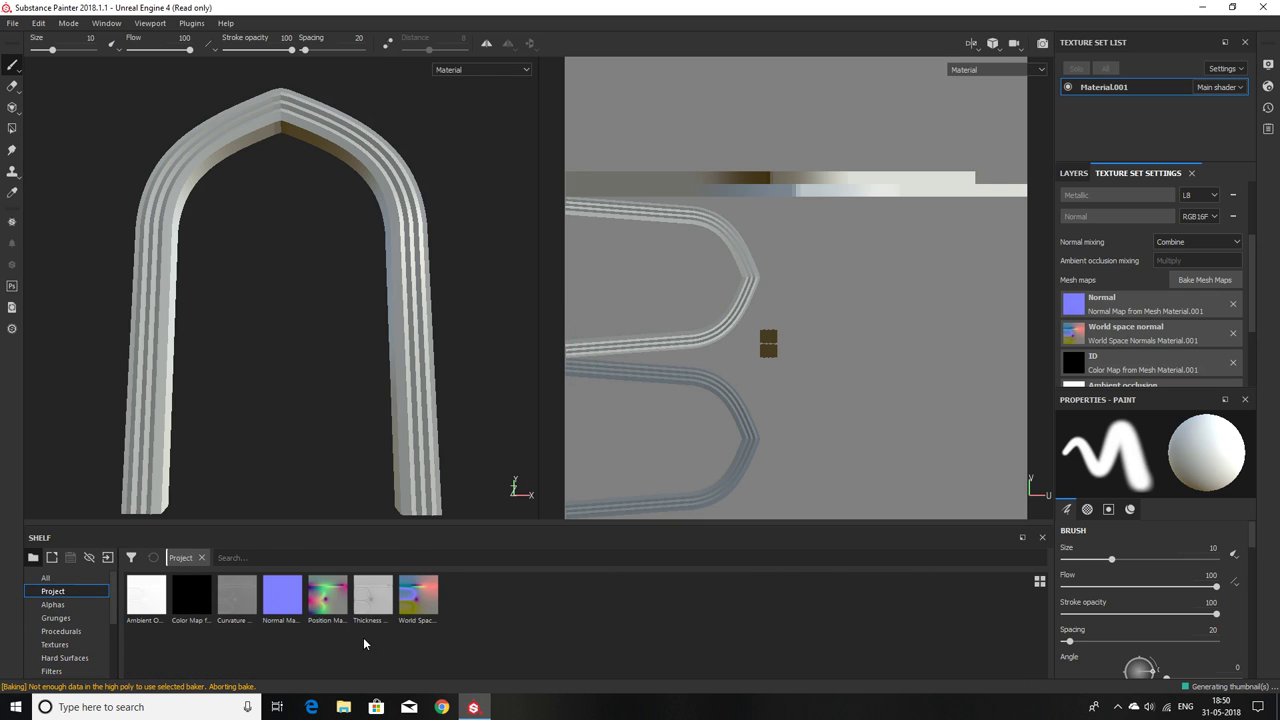
mouse_move(371, 598)
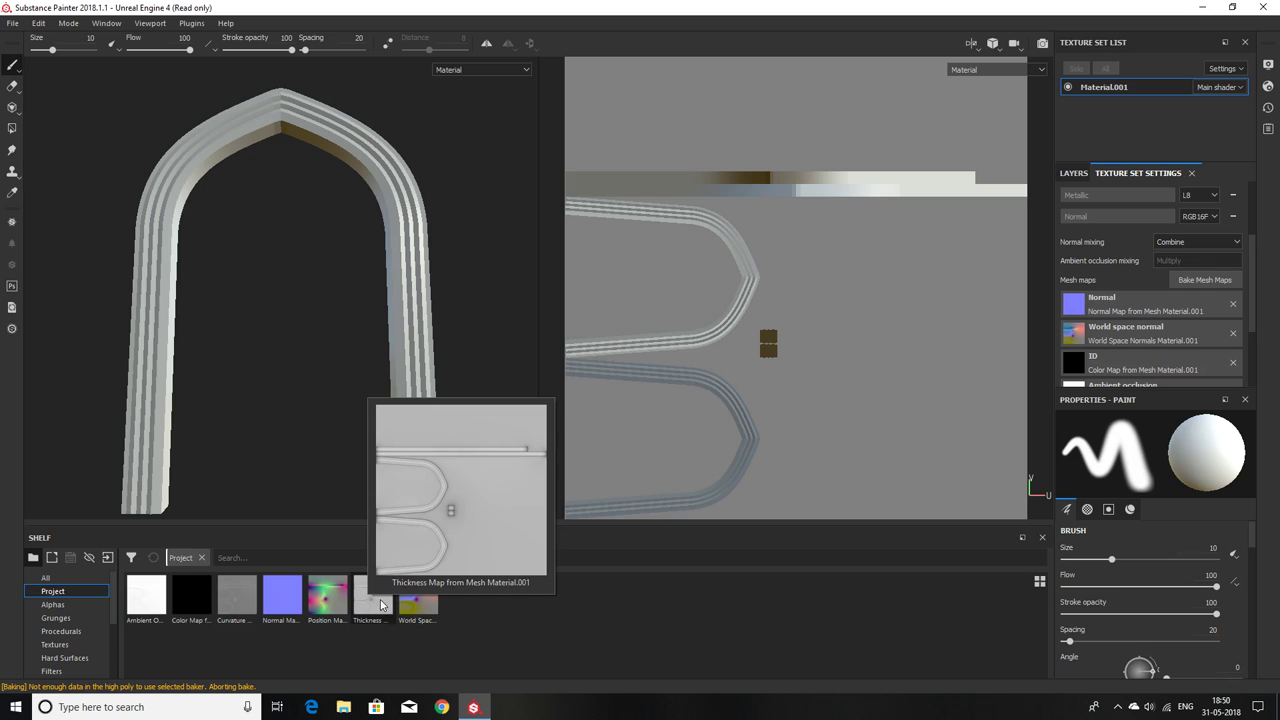
scroll(1110, 583, "down", 2)
scroll(1110, 583, "down", 2)
scroll(1110, 583, "up", 4)
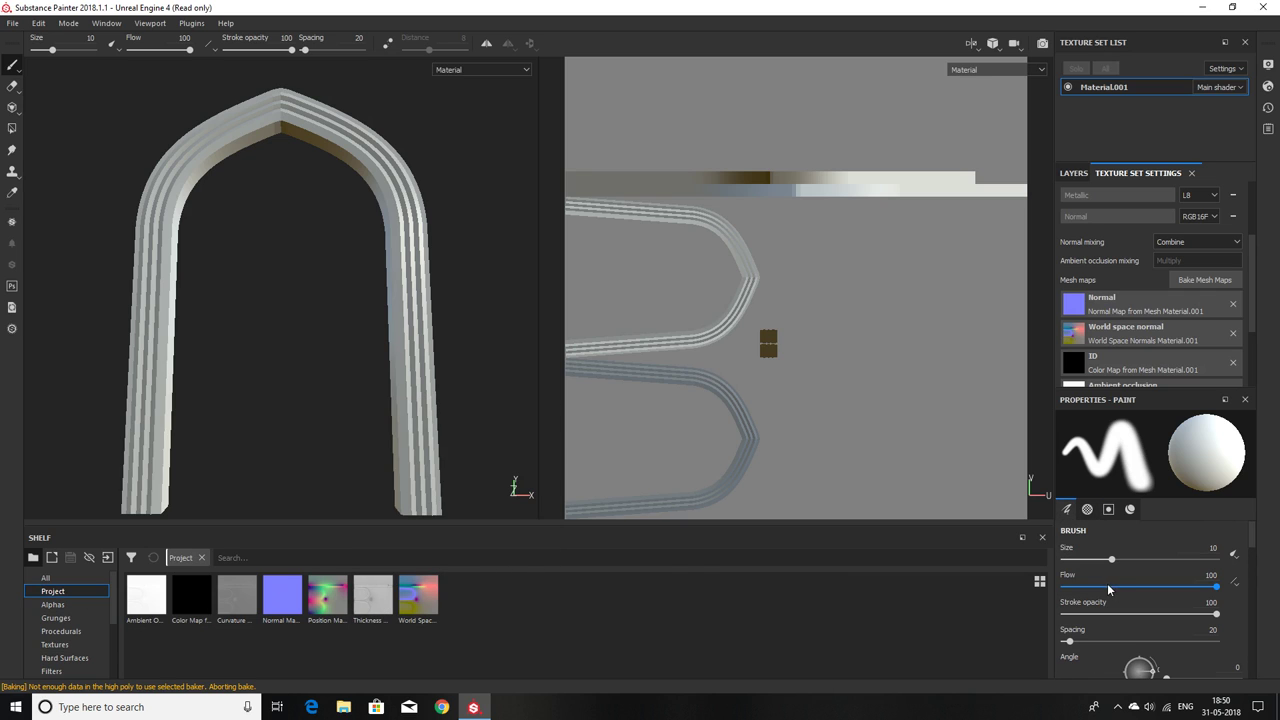
scroll(1116, 260, "up", 3)
Step: Replace the default layer with two fill layers and a hidden paint layer on top
left_click(1073, 173)
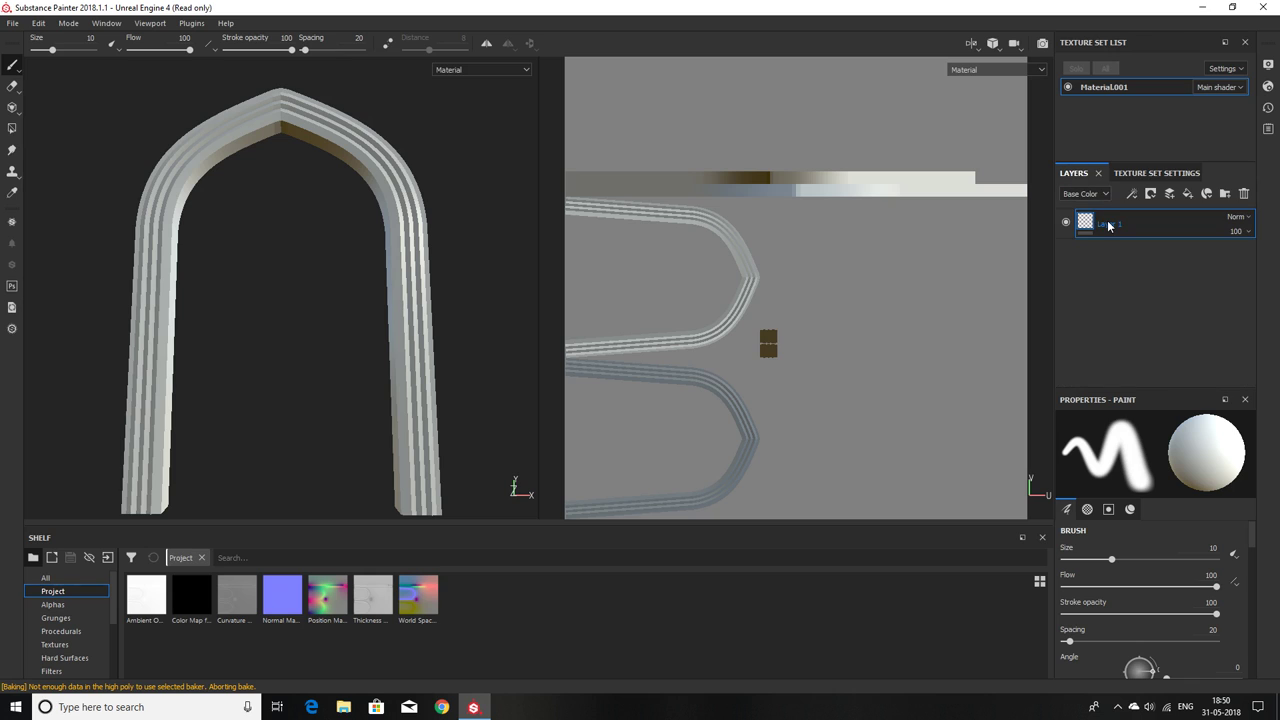
key("Delete")
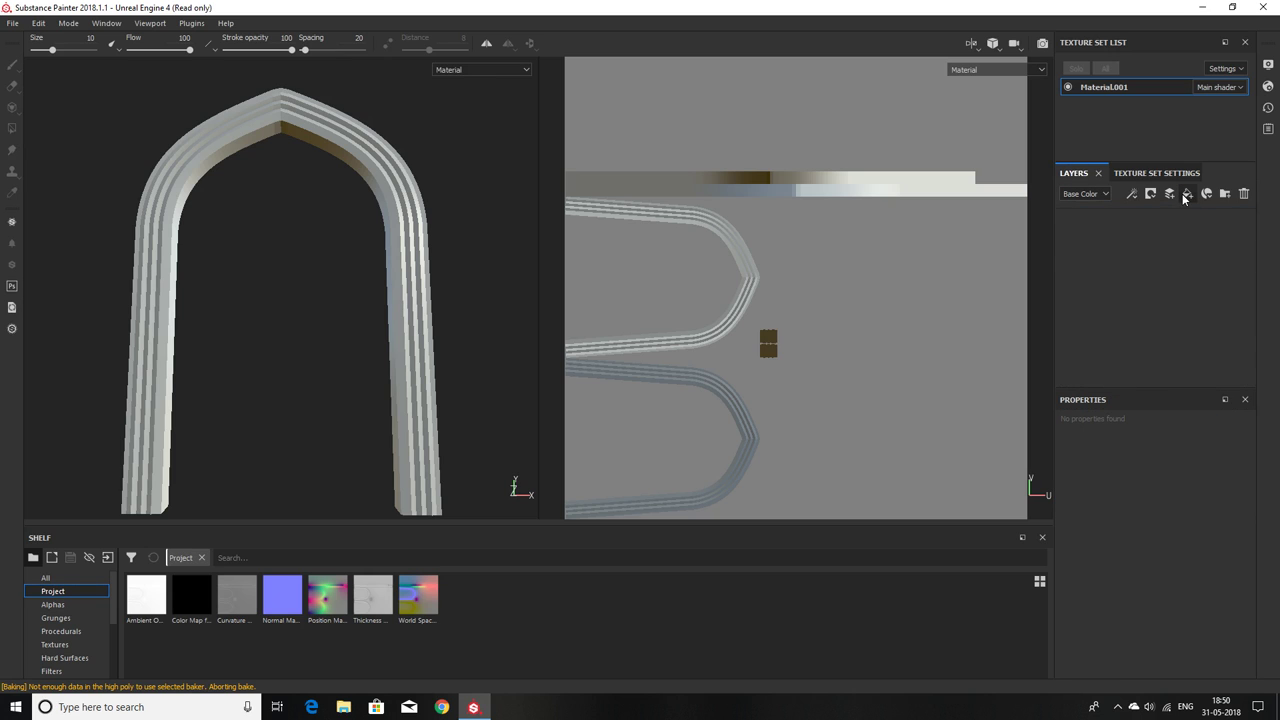
left_click(1185, 195)
left_click(1185, 195)
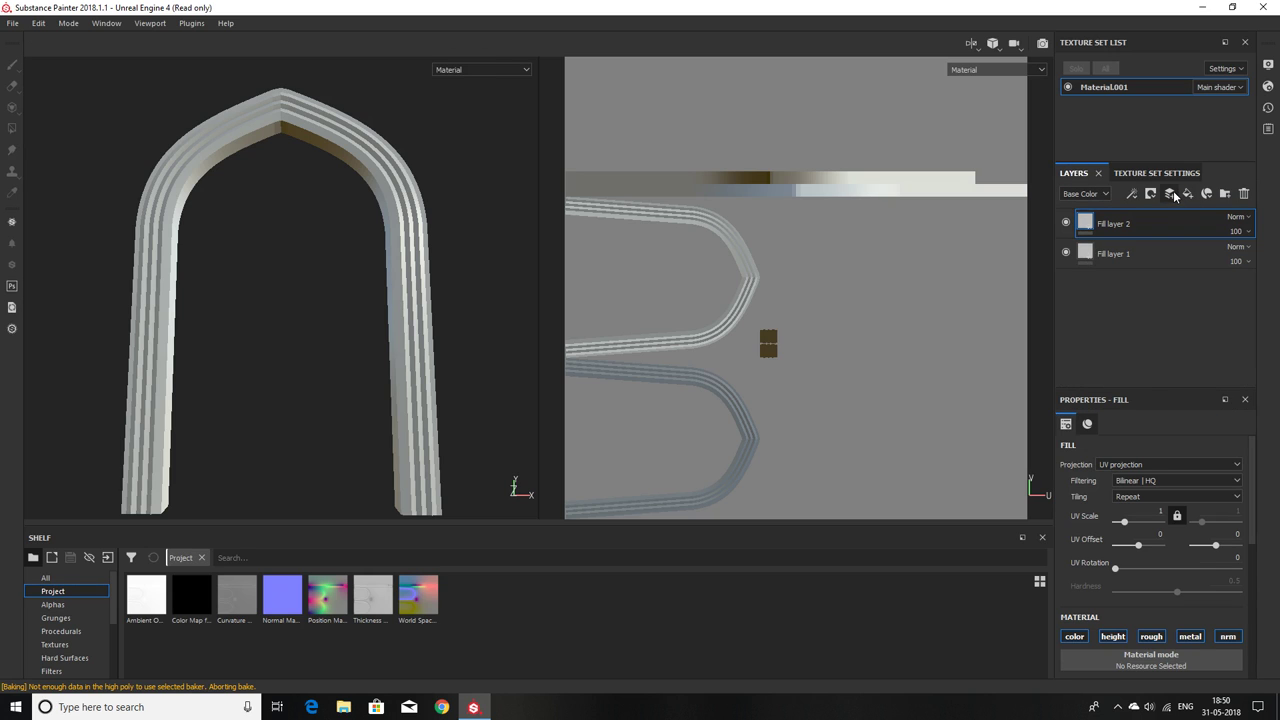
left_click(1170, 194)
left_click(1138, 254)
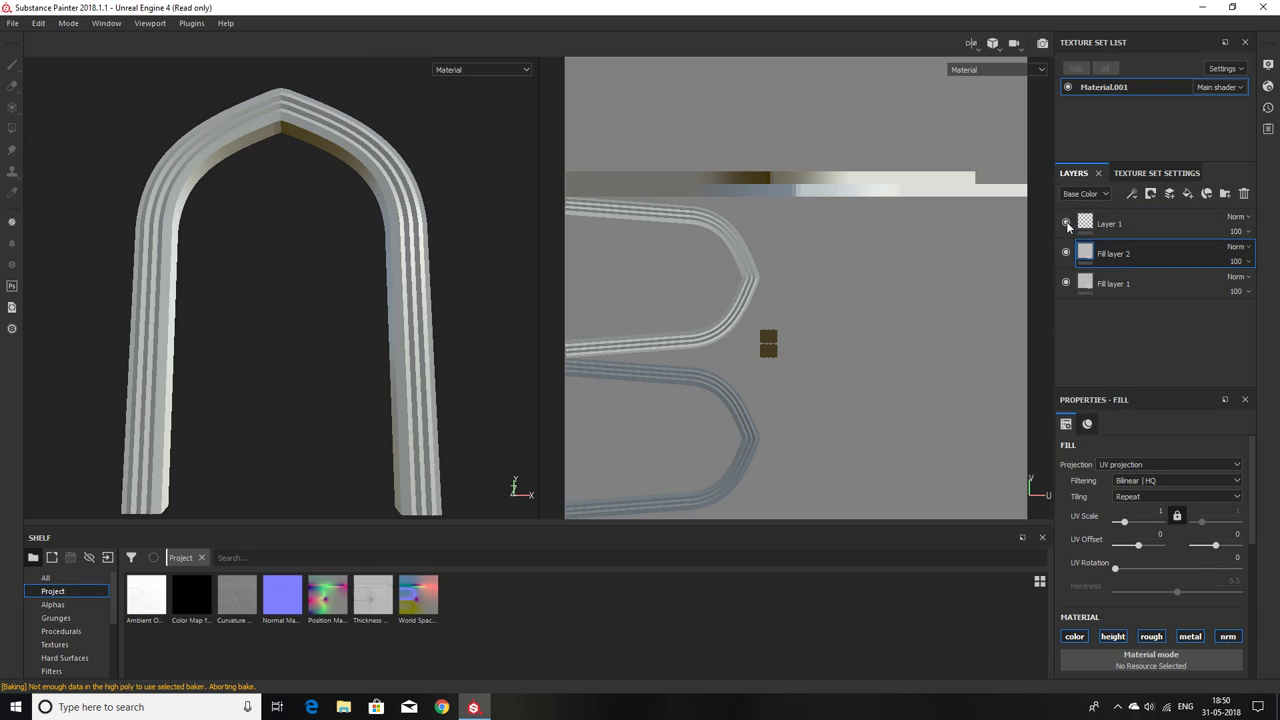
Step: Turn off height, roughness and normal on Fill layer 2 and feed the Thickness map into its base colour
scroll(1128, 525, "down", 2)
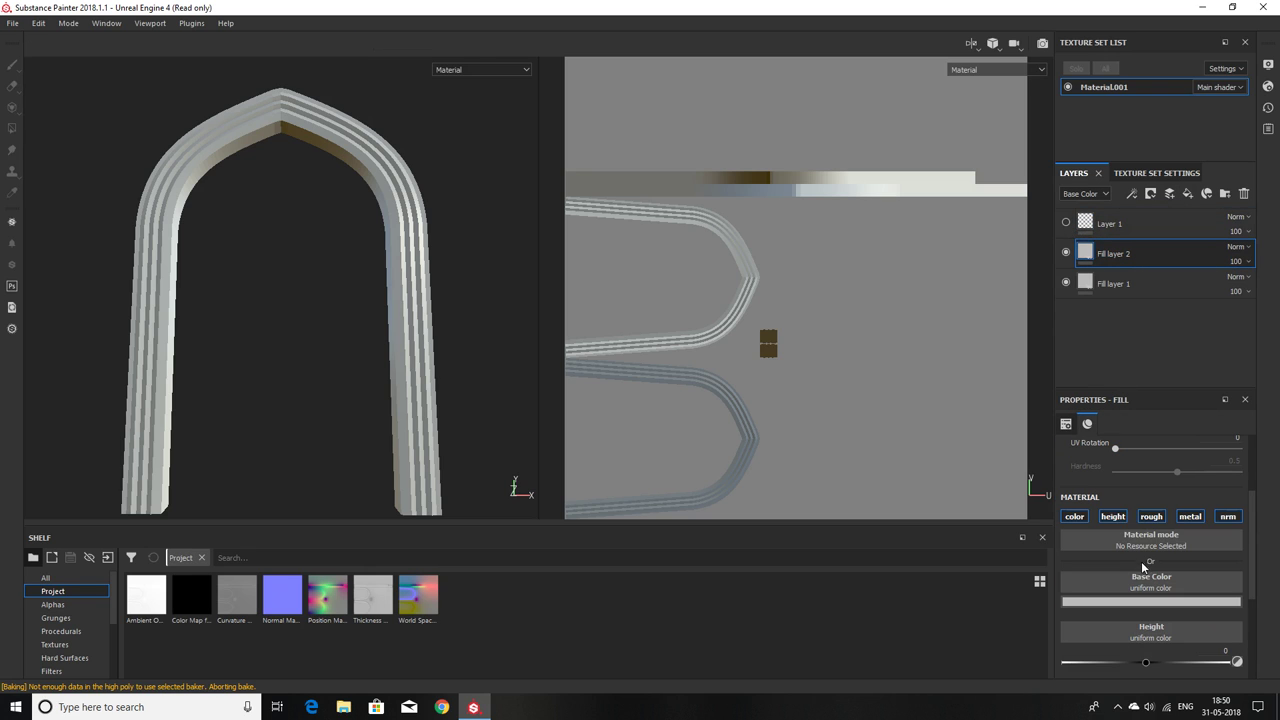
left_click(1112, 517)
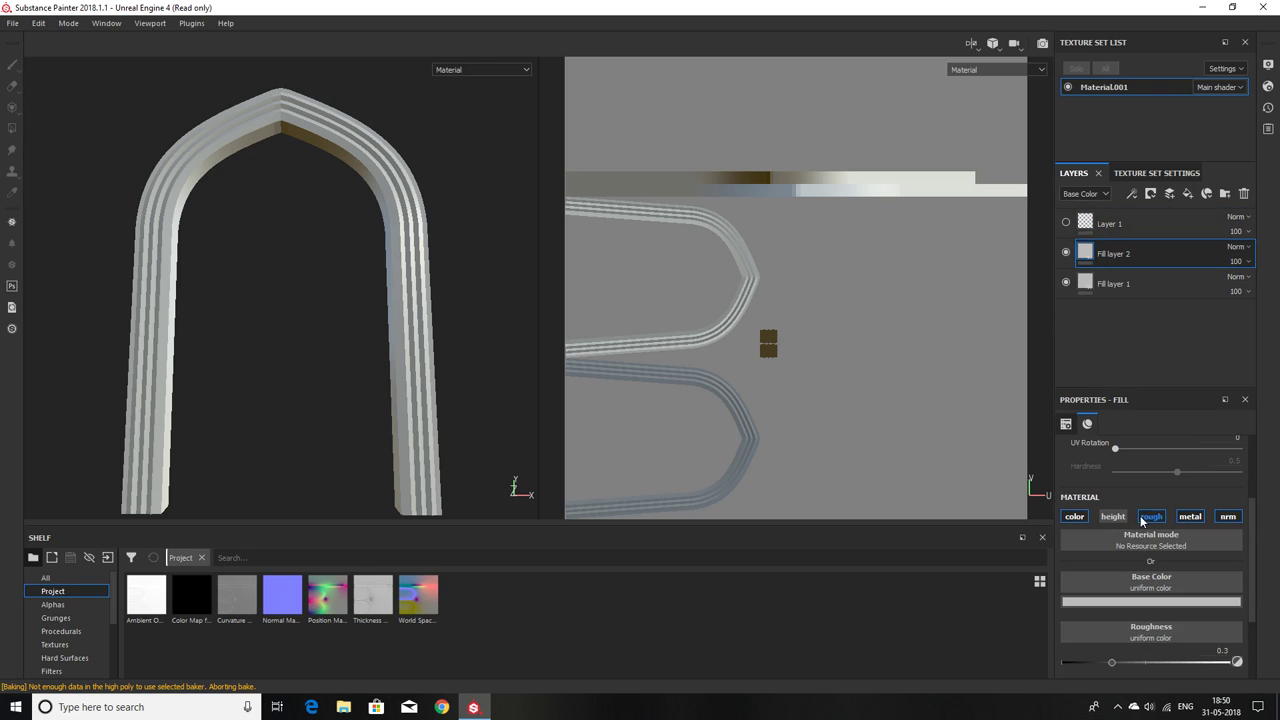
left_click(1151, 517)
left_click(1233, 523)
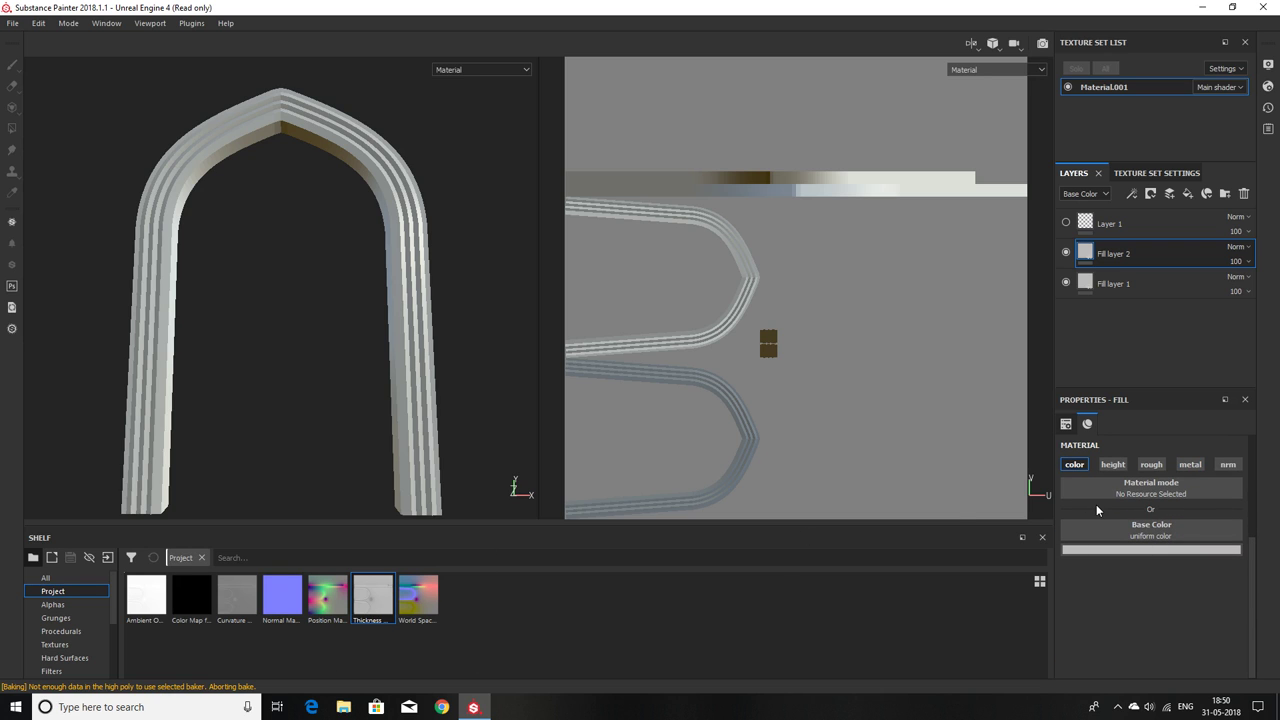
left_click_drag(386, 371, 372, 506, "alt")
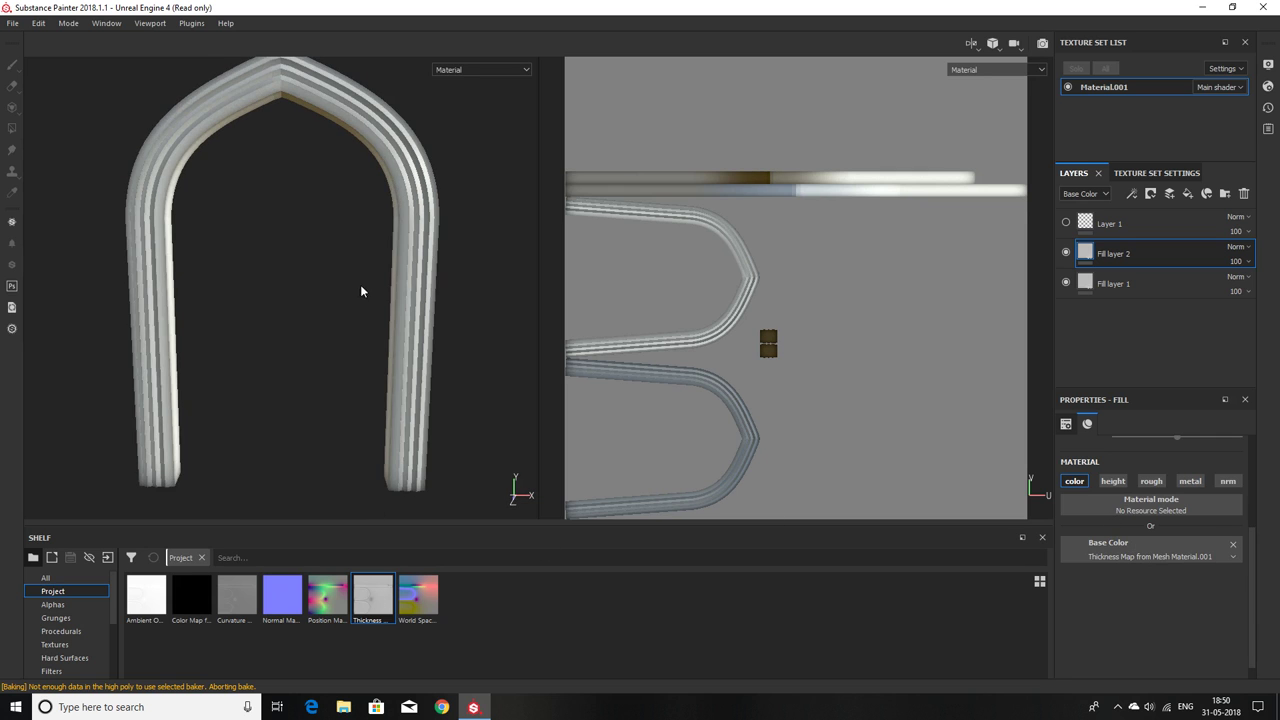
mouse_move(360, 284)
left_mouse_down("alt")
mouse_move(293, 295)
mouse_move(360, 288)
left_mouse_up("alt")
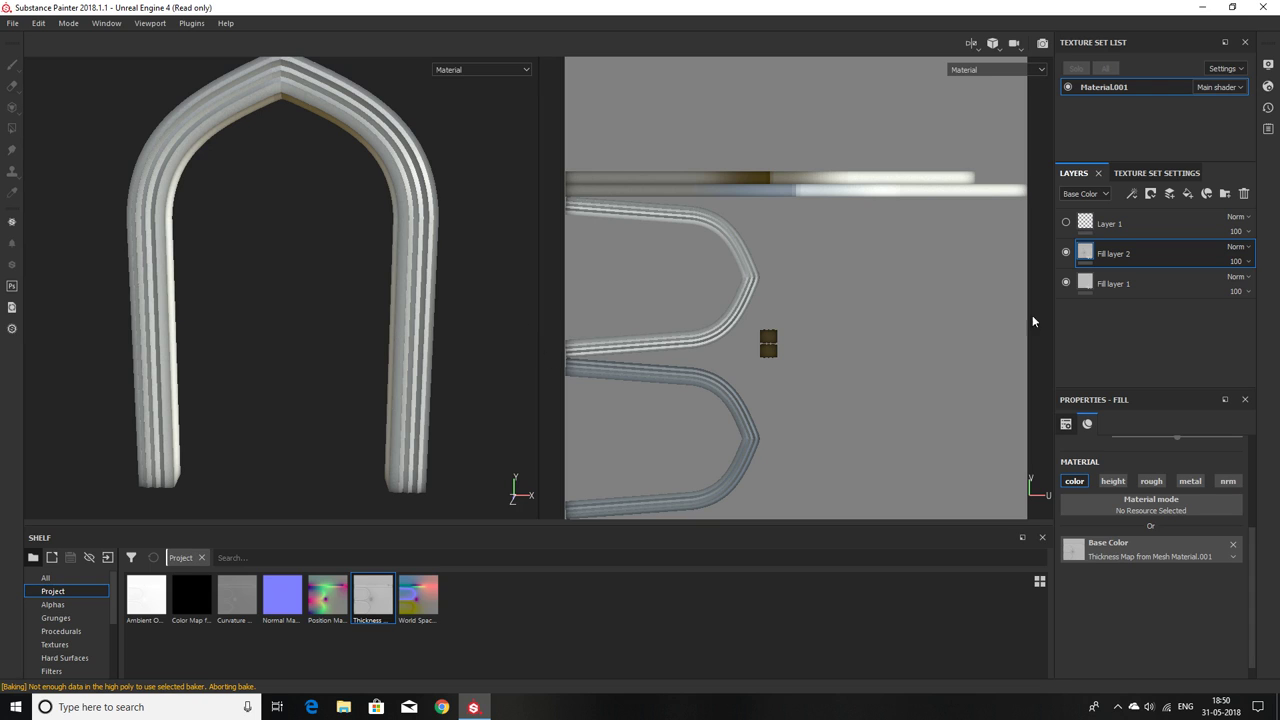
Step: Tint Fill layer 1's base colour to a dark olive
left_click(1096, 286)
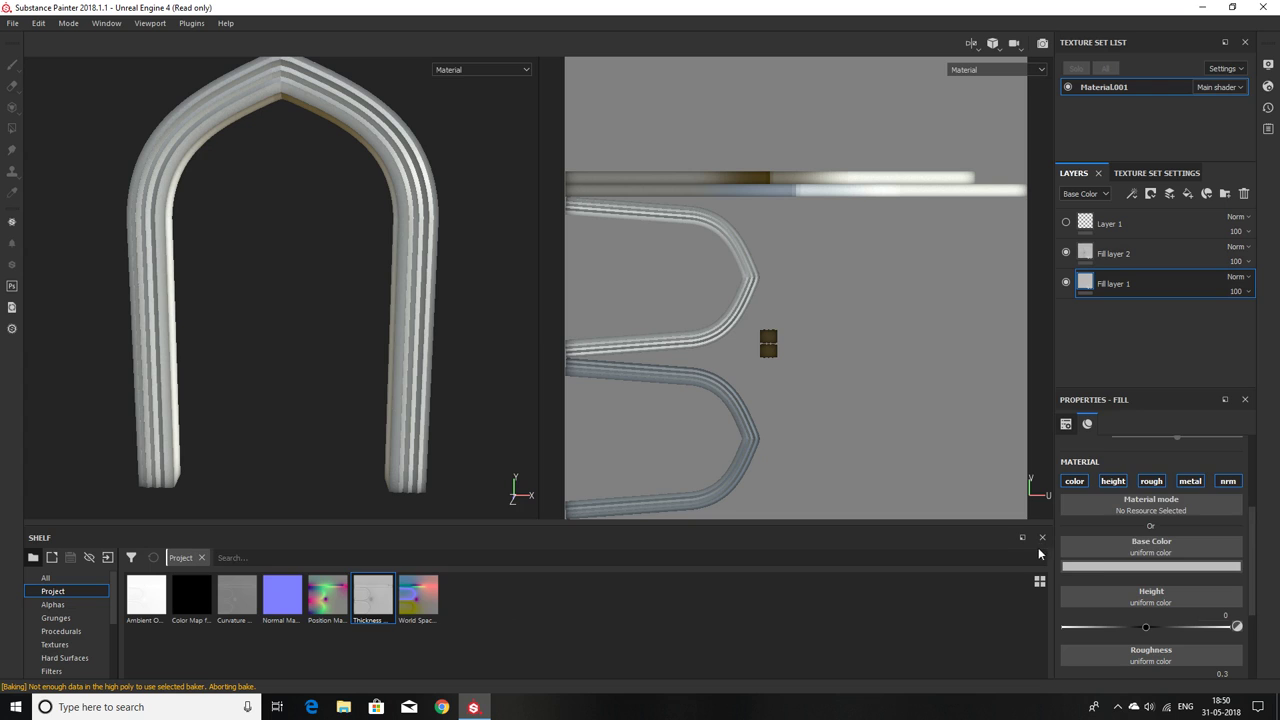
left_click(1150, 566)
left_click_drag(1212, 534, 1240, 513)
left_click_drag(1264, 453, 1262, 474)
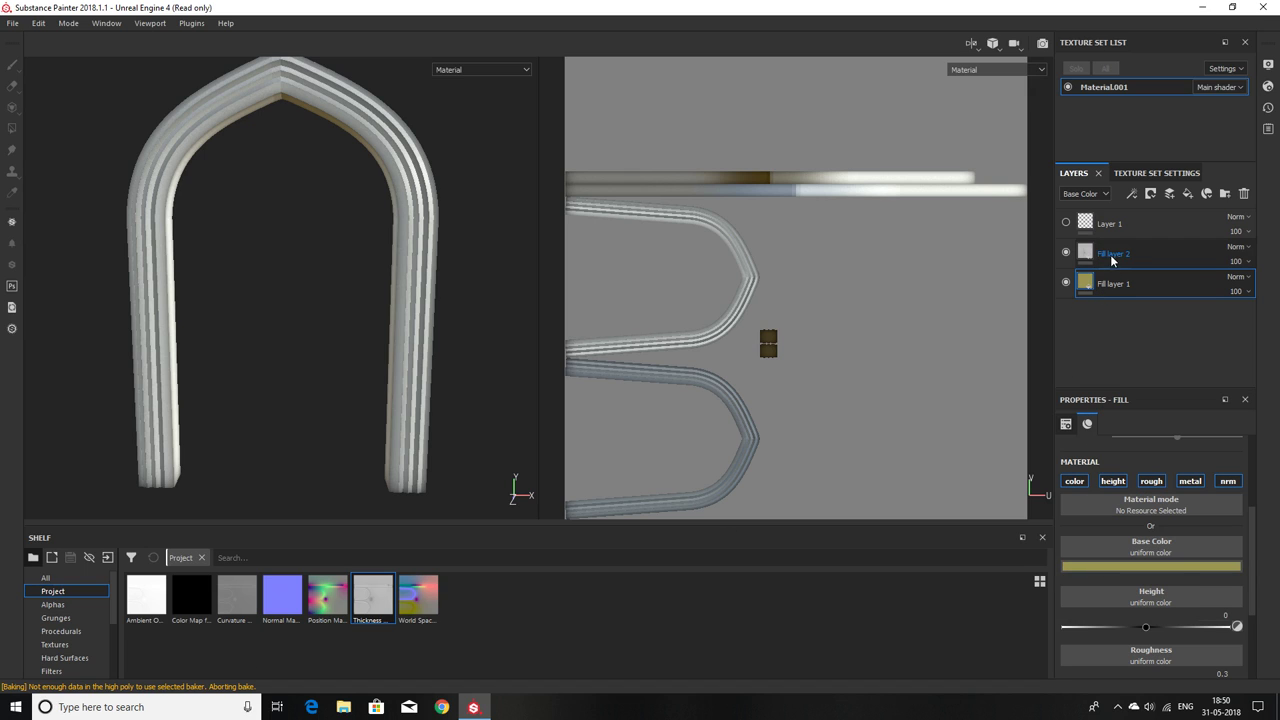
Step: Set Fill layer 2 to Multiply and raise the olive fill's roughness to 1
left_click(1240, 246)
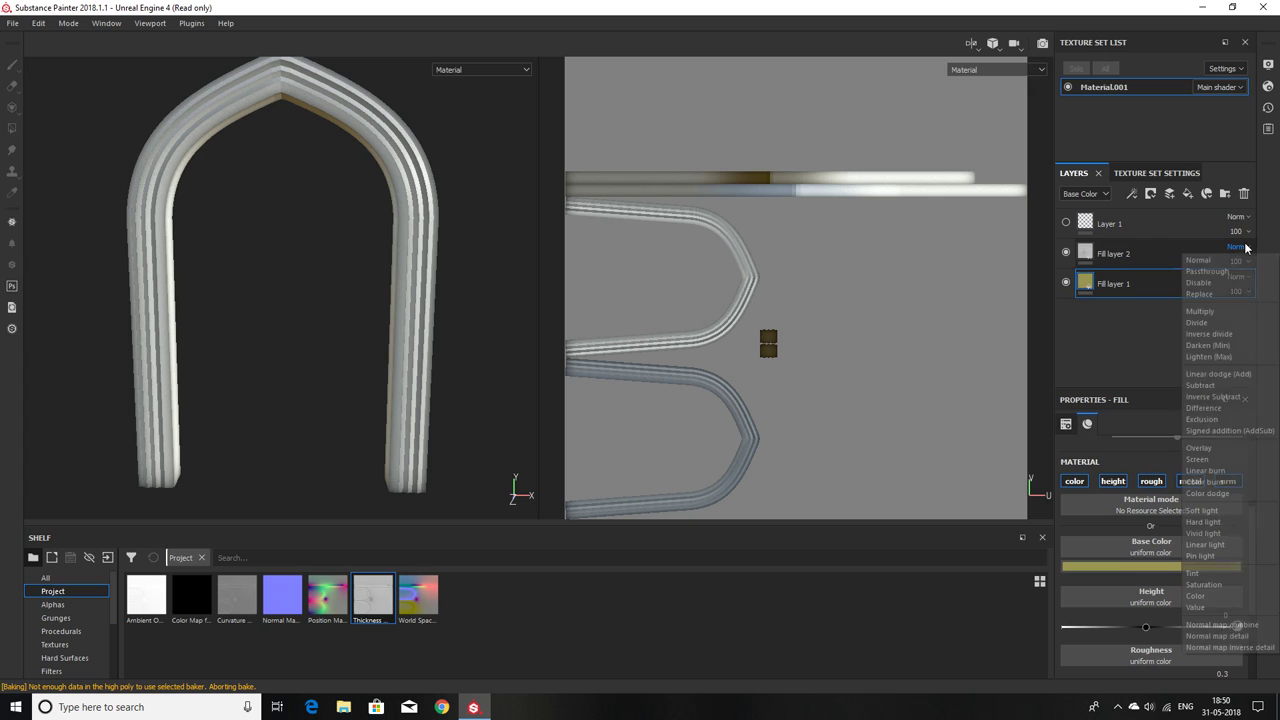
left_click(1230, 312)
left_click_drag(393, 343, 425, 322, "alt")
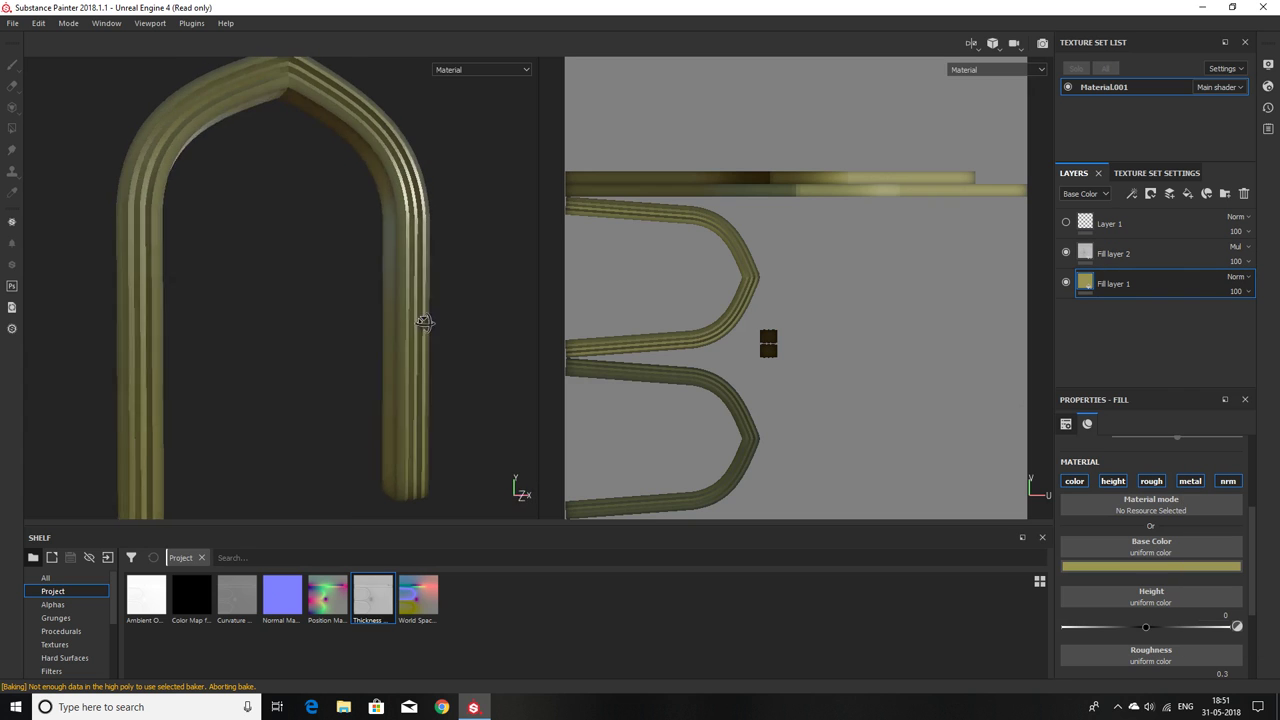
scroll(1155, 615, "down", 2)
left_click_drag(1120, 606, 1230, 606)
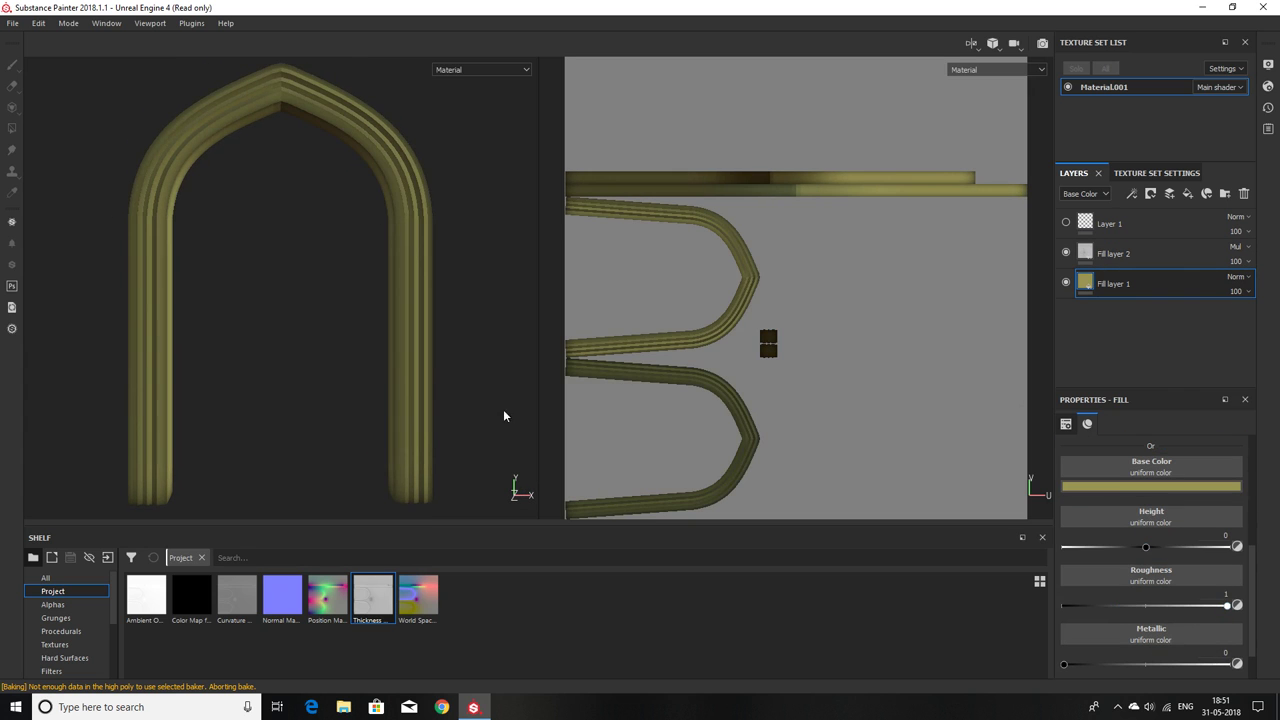
mouse_move(466, 352)
left_mouse_down("alt")
mouse_move(371, 374)
mouse_move(488, 349)
mouse_move(526, 386)
mouse_move(531, 423)
mouse_move(459, 380)
mouse_move(449, 337)
mouse_move(423, 337)
mouse_move(454, 348)
left_mouse_up("alt")
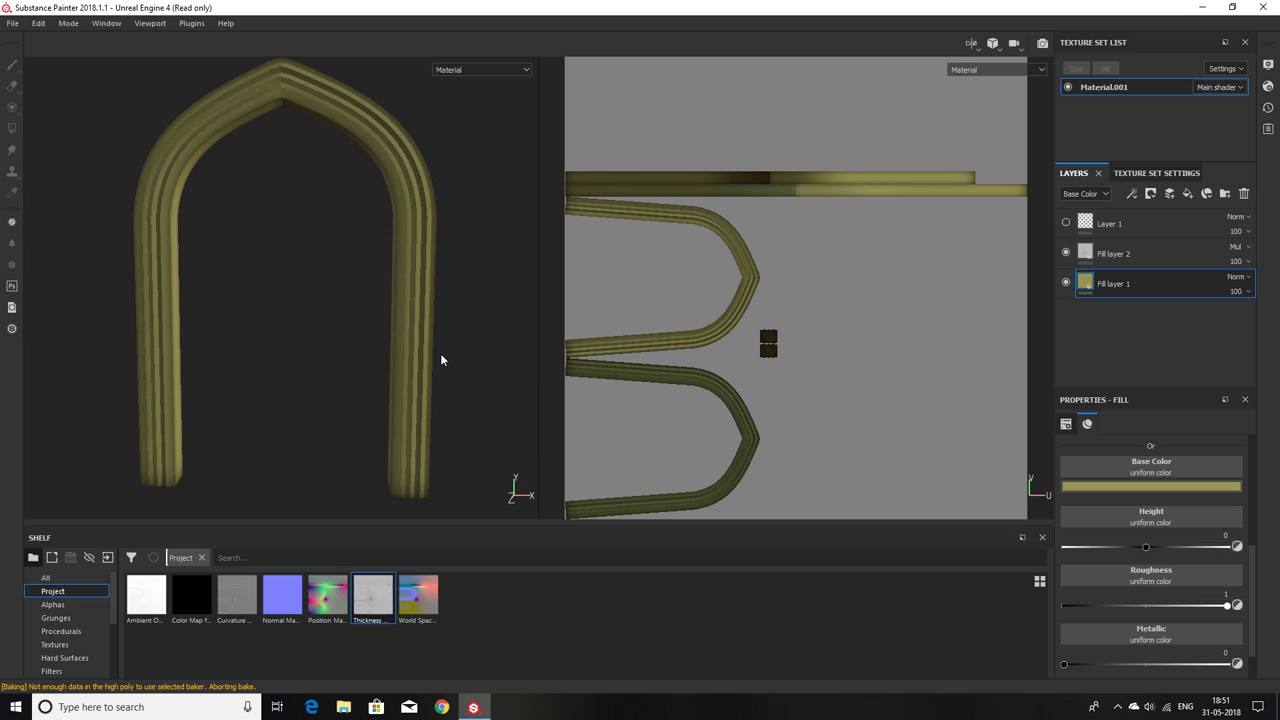
Step: Reframe the arch and duplicate Fill layer 1
scroll(446, 345, "up", 3)
key("f")
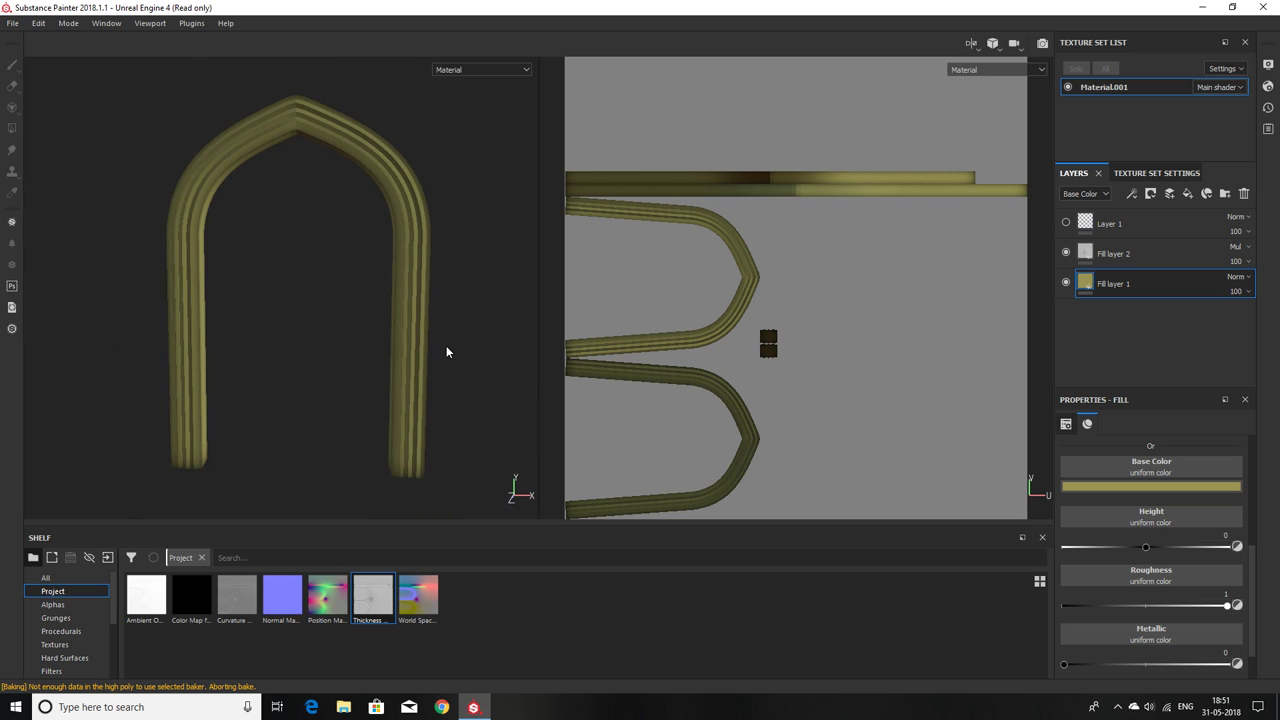
left_click_drag(446, 345, 437, 343, "alt")
left_click(55, 631)
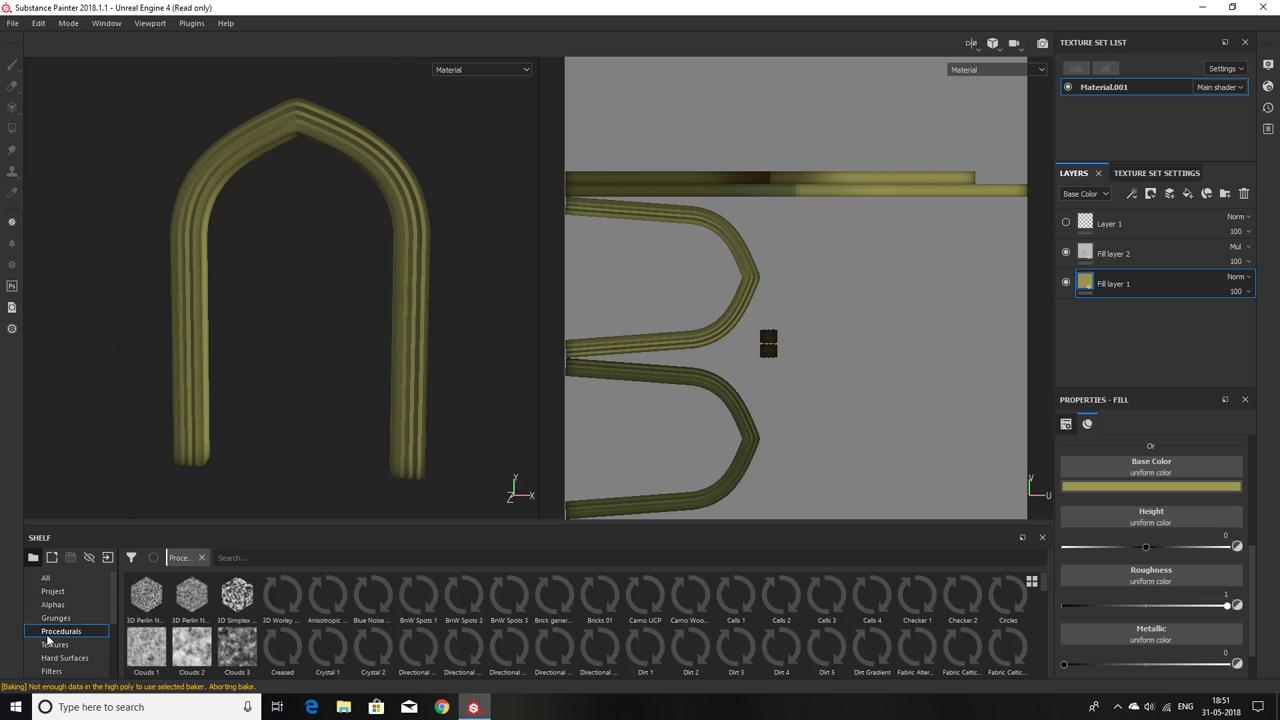
key("Down")
key("Down")
key("Down")
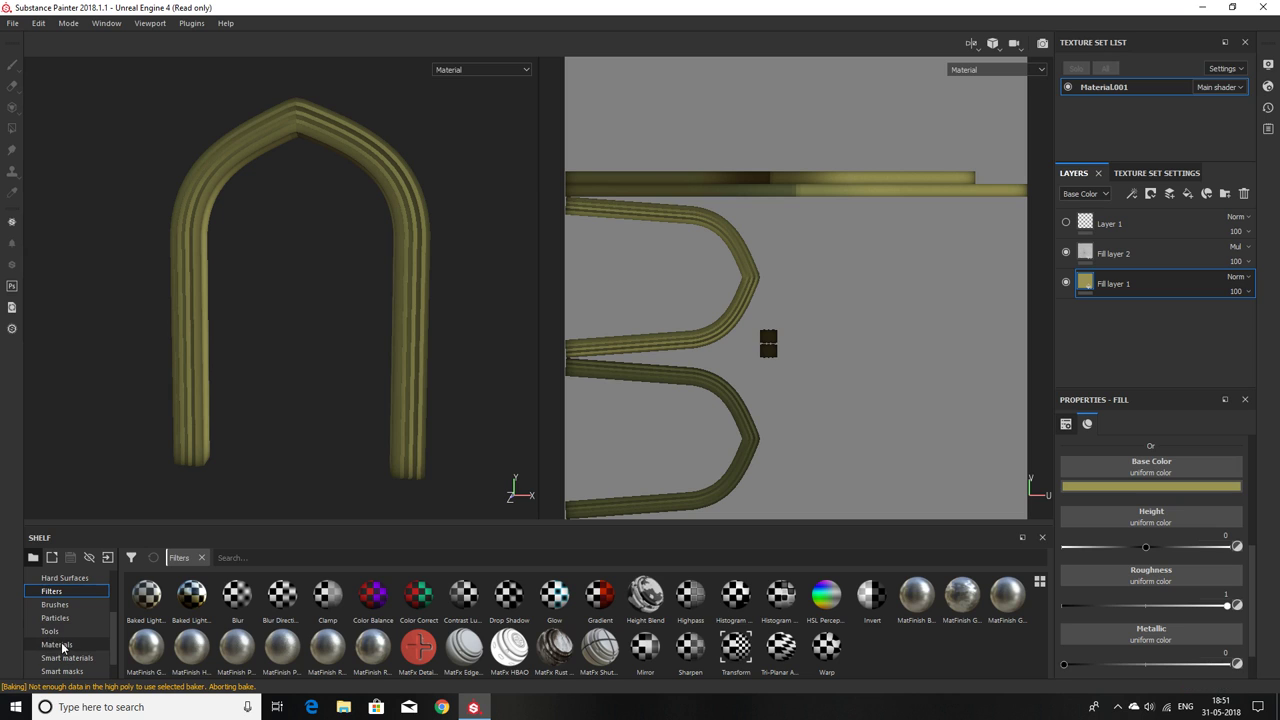
right_click(1098, 290)
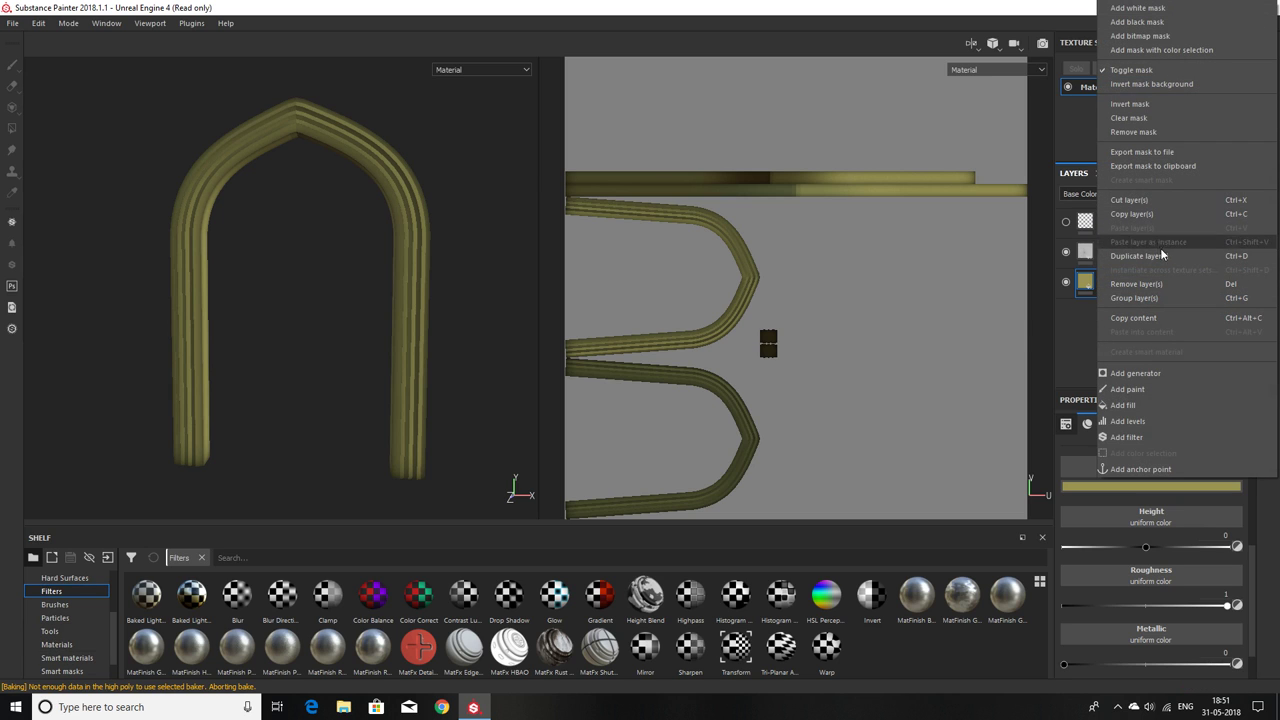
left_click(1161, 256)
Step: Darken the original Fill layer 1's base colour to a deeper olive
left_click(1111, 316)
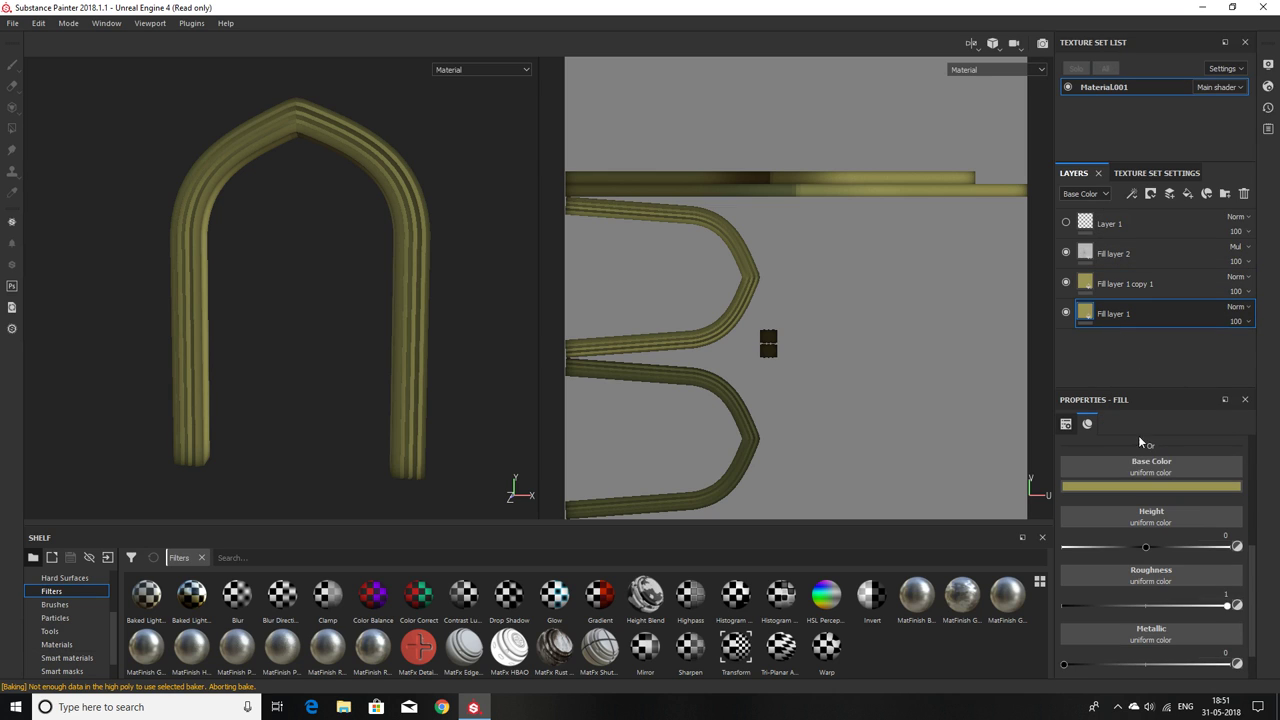
left_click(1148, 486)
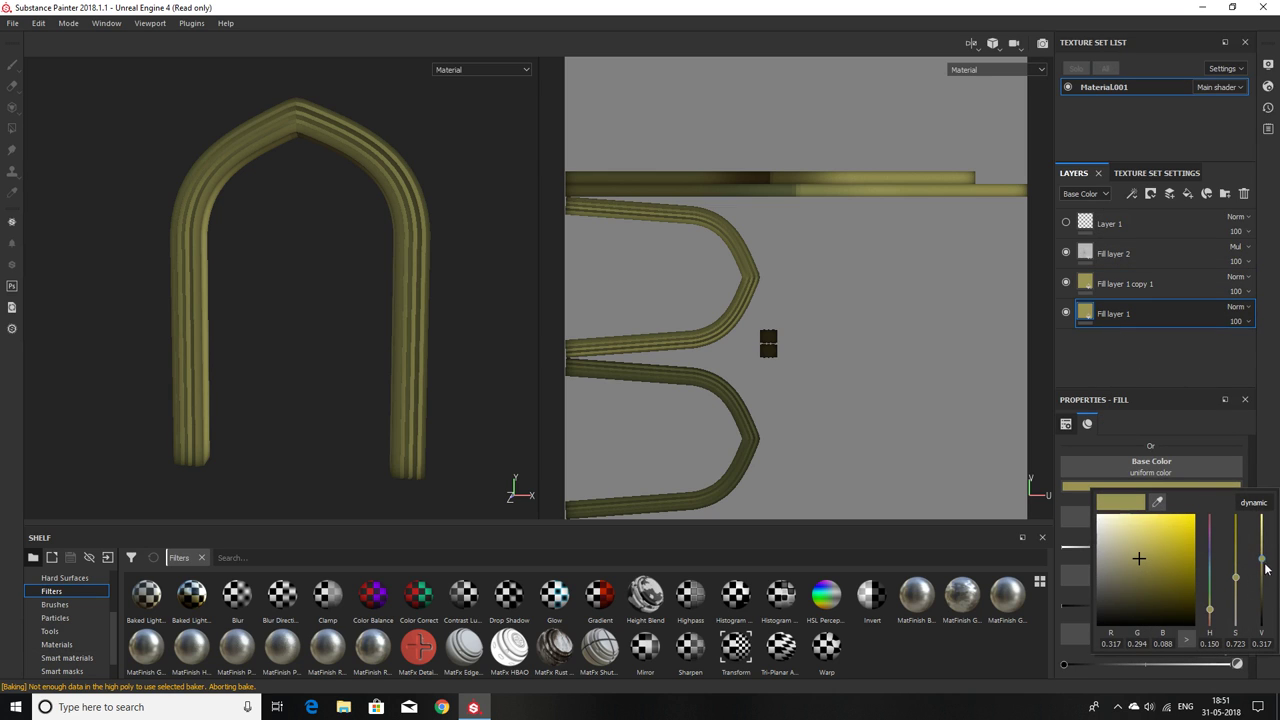
left_click_drag(1263, 567, 1260, 590)
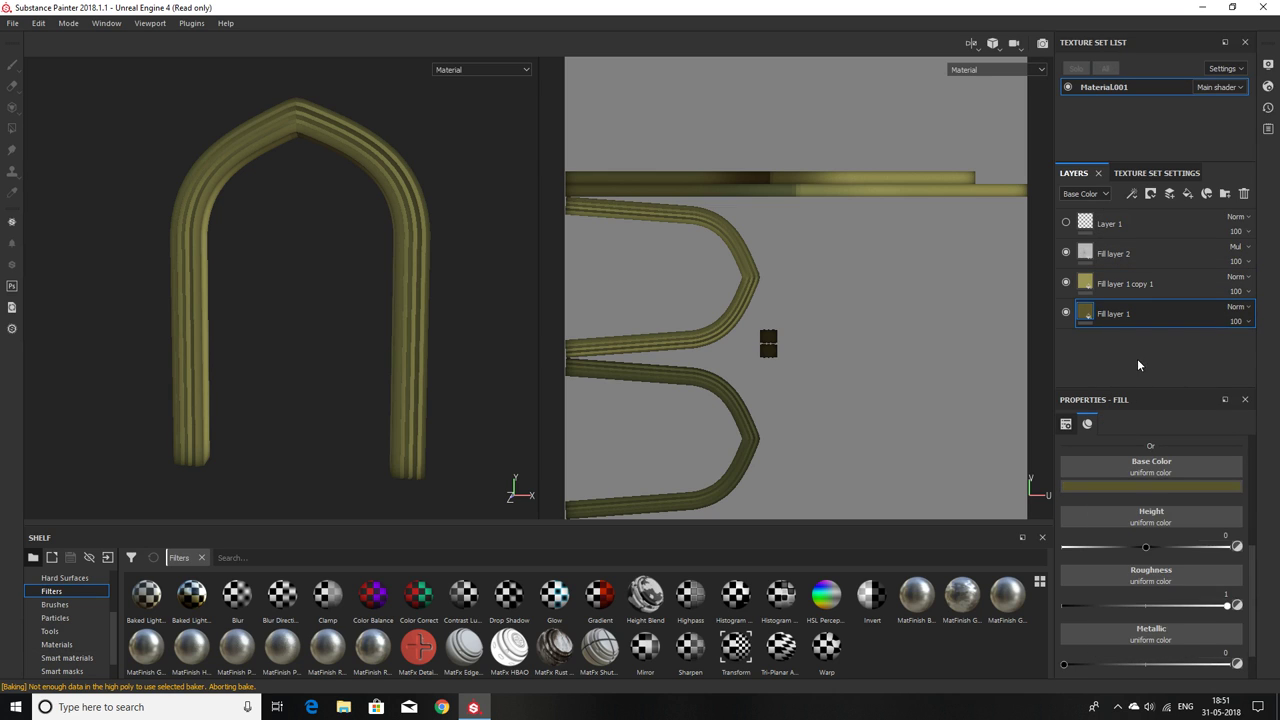
left_click(57, 644)
scroll(70, 646, "down", 1)
left_click(70, 646)
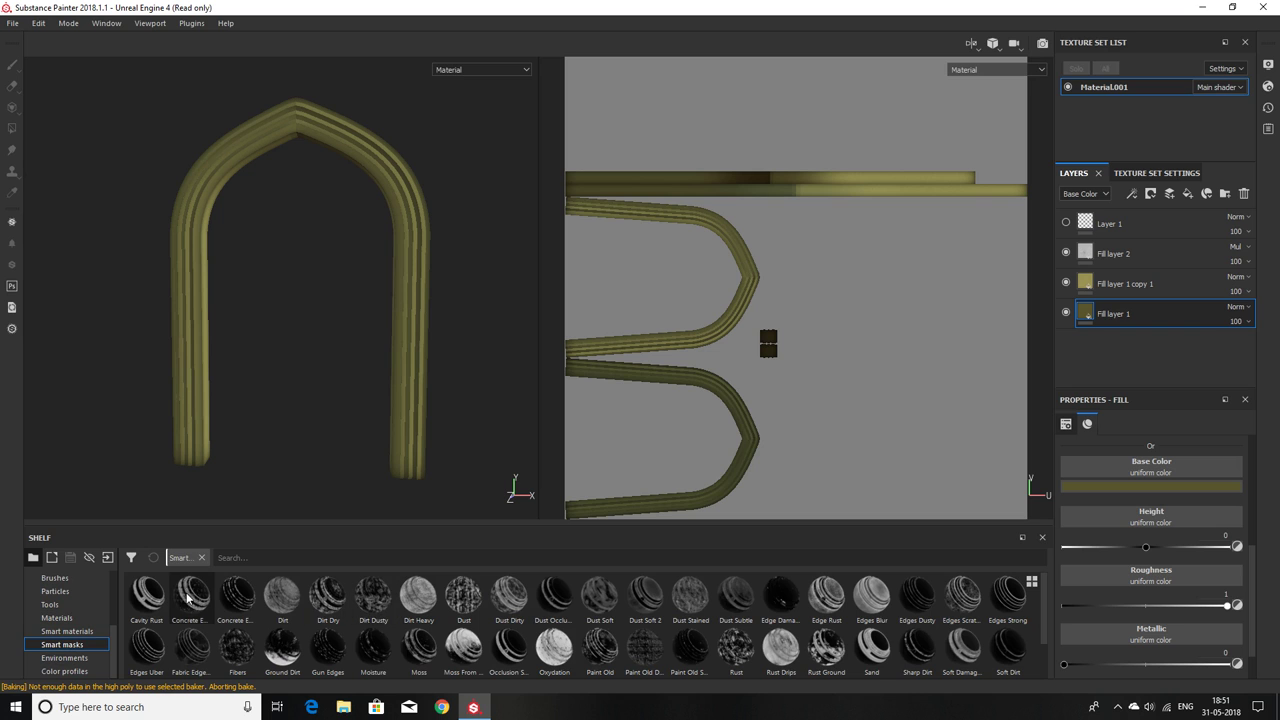
Step: Apply the Concrete Edges smart mask to Fill layer 1 copy 1
left_click_drag(1150, 284, 1148, 284)
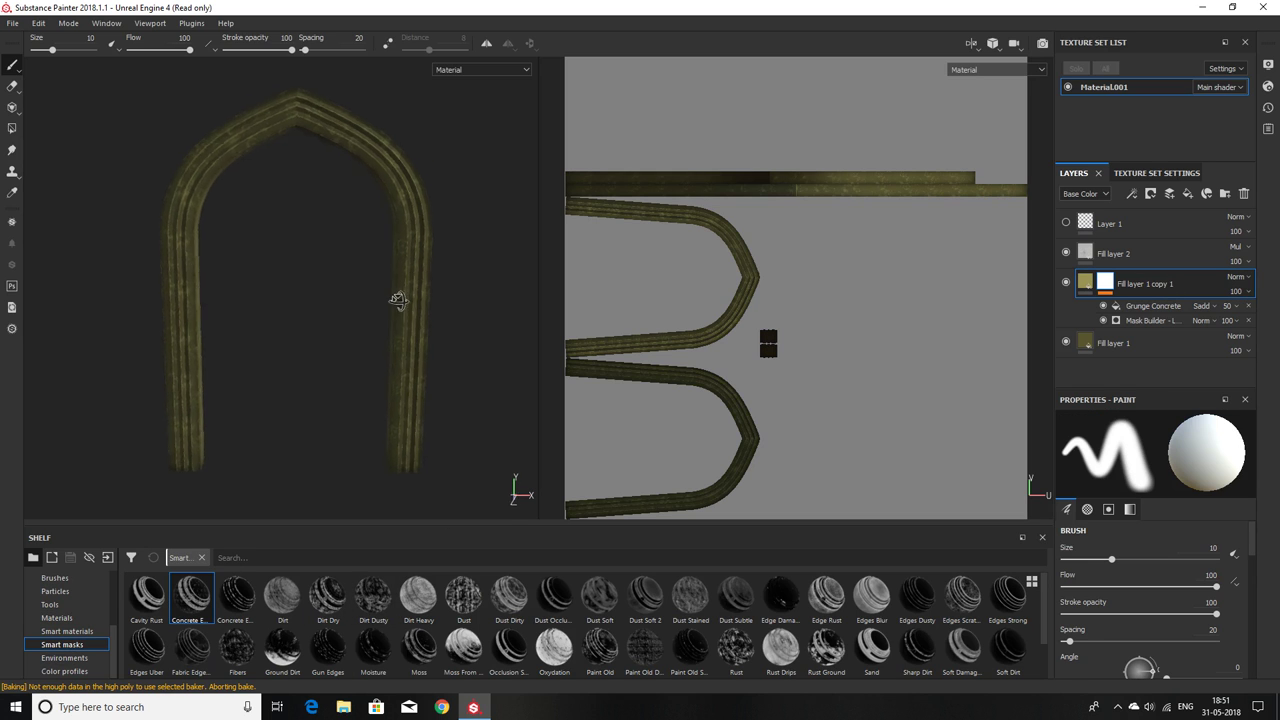
scroll(400, 300, "up", 3)
scroll(414, 294, "up", 3)
scroll(415, 293, "up", 3)
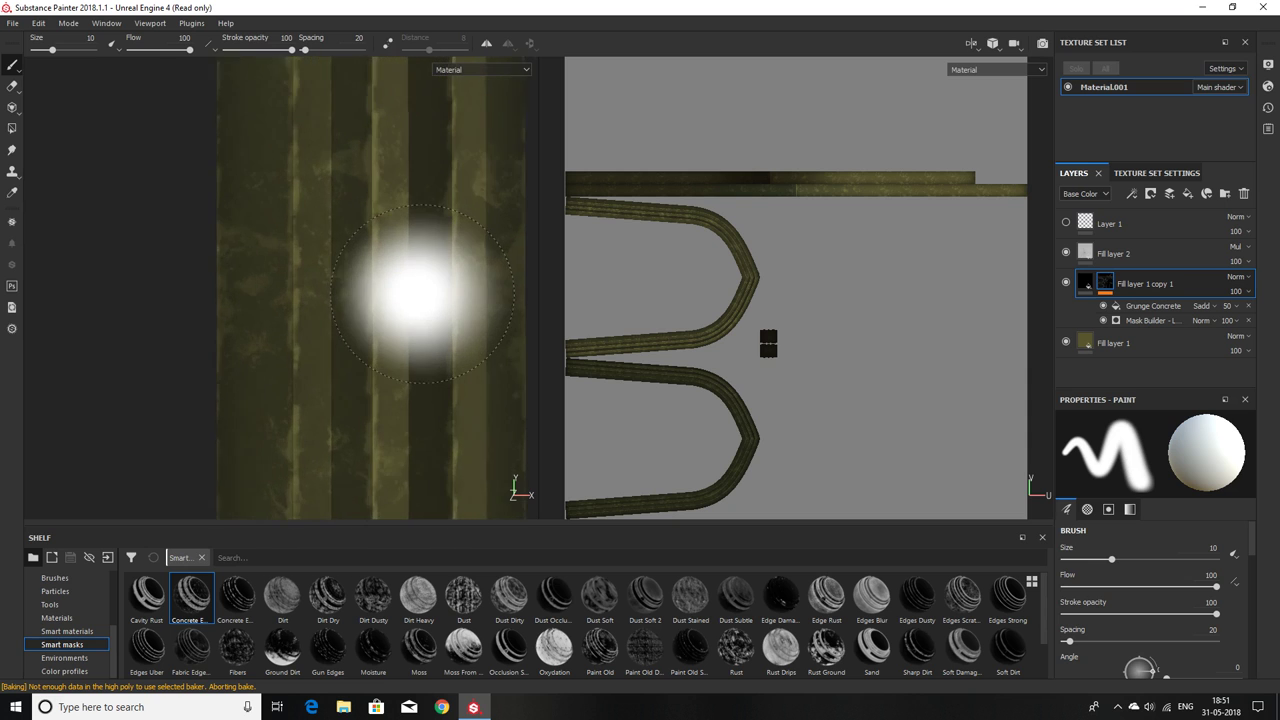
scroll(415, 293, "down", 2)
scroll(415, 293, "down", 2)
scroll(414, 293, "down", 3)
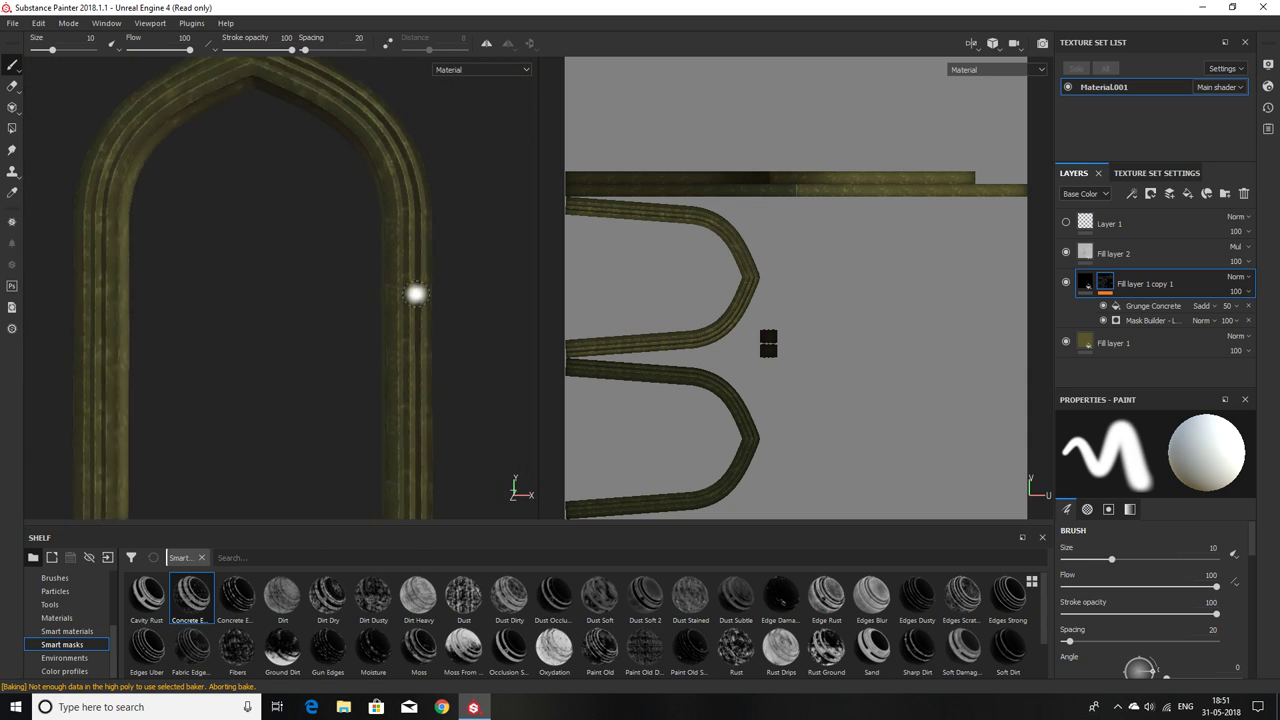
Step: Orbit and zoom around the arch to inspect the grunge patches from several angles
mouse_move(414, 291)
left_mouse_down("alt")
mouse_move(380, 291)
mouse_move(474, 314)
mouse_move(490, 387)
mouse_move(386, 397)
mouse_move(371, 314)
left_mouse_up("alt")
scroll(437, 294, "up", 2)
scroll(375, 342, "up", 2)
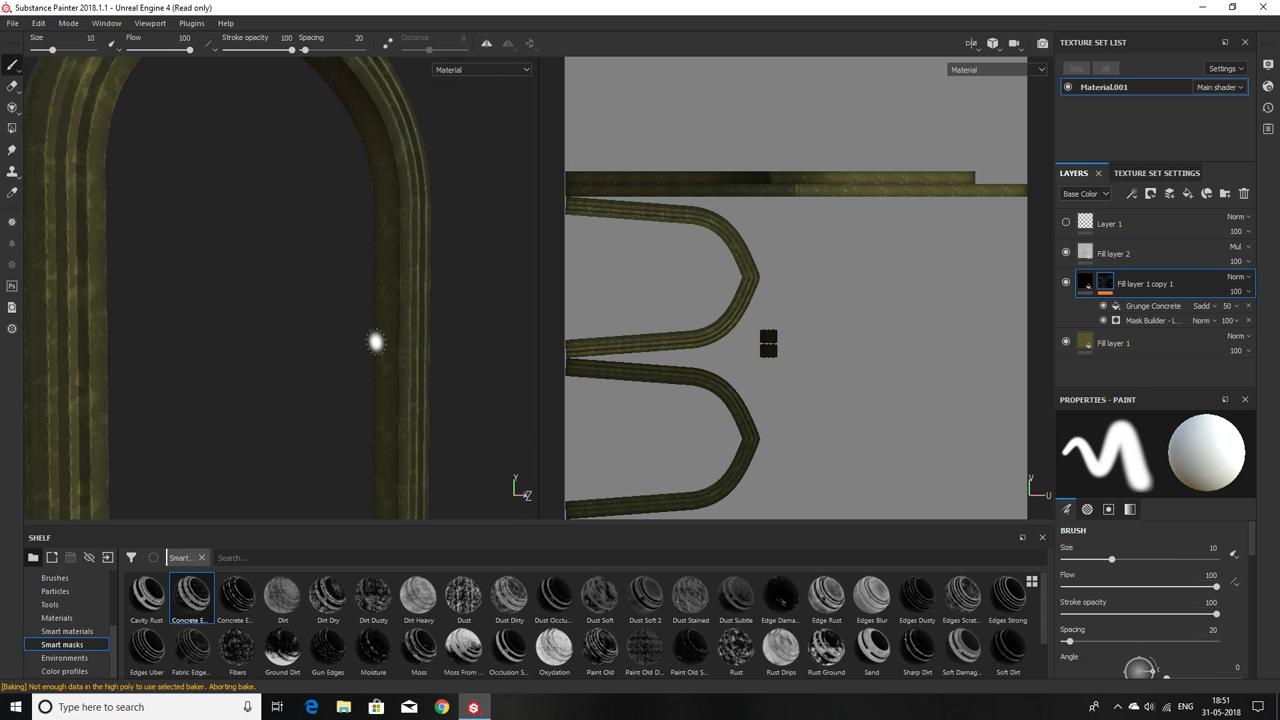
scroll(376, 342, "up", 2)
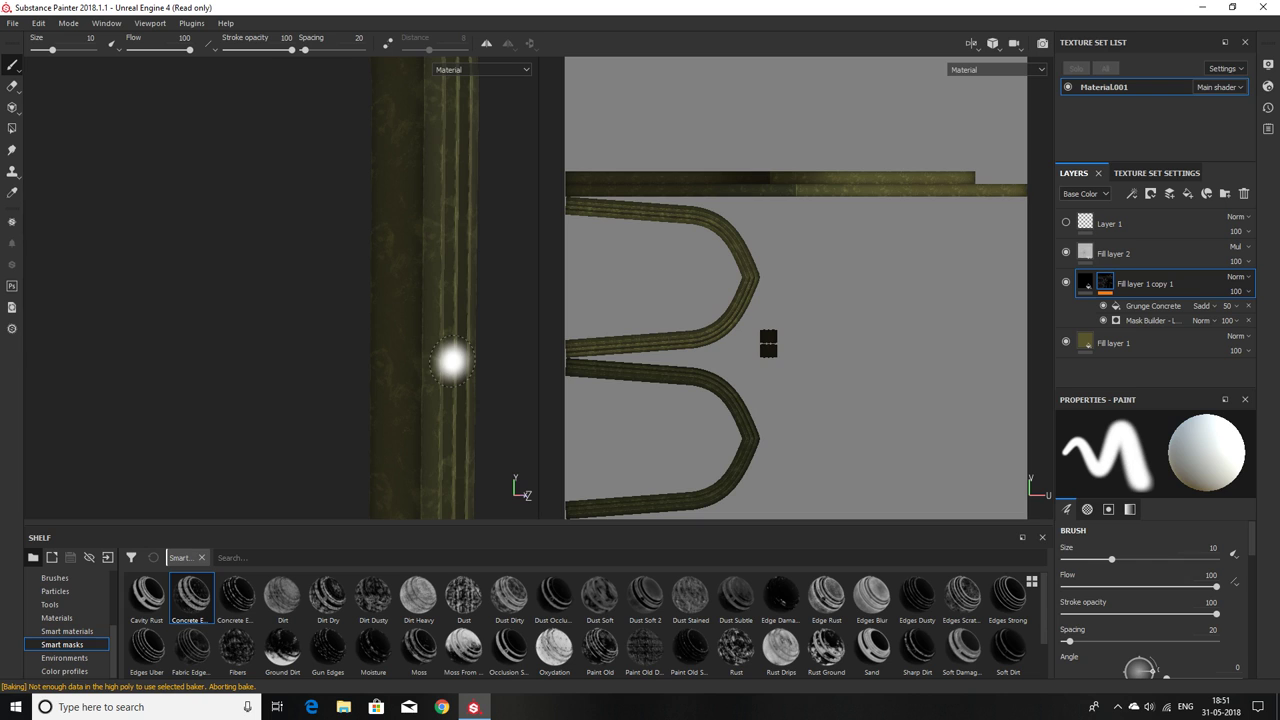
scroll(452, 360, "down", 2)
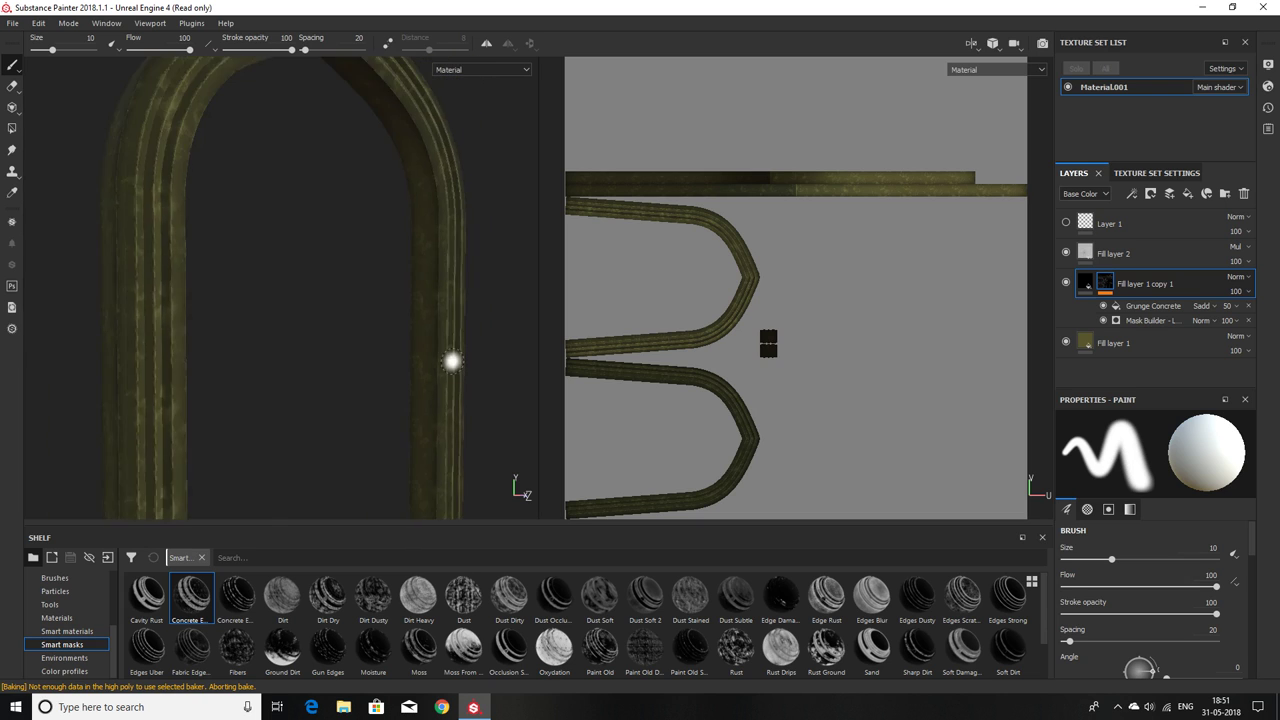
scroll(452, 360, "down", 2)
mouse_move(486, 335)
left_mouse_down("alt")
mouse_move(428, 354)
mouse_move(386, 309)
mouse_move(440, 363)
left_mouse_up("alt")
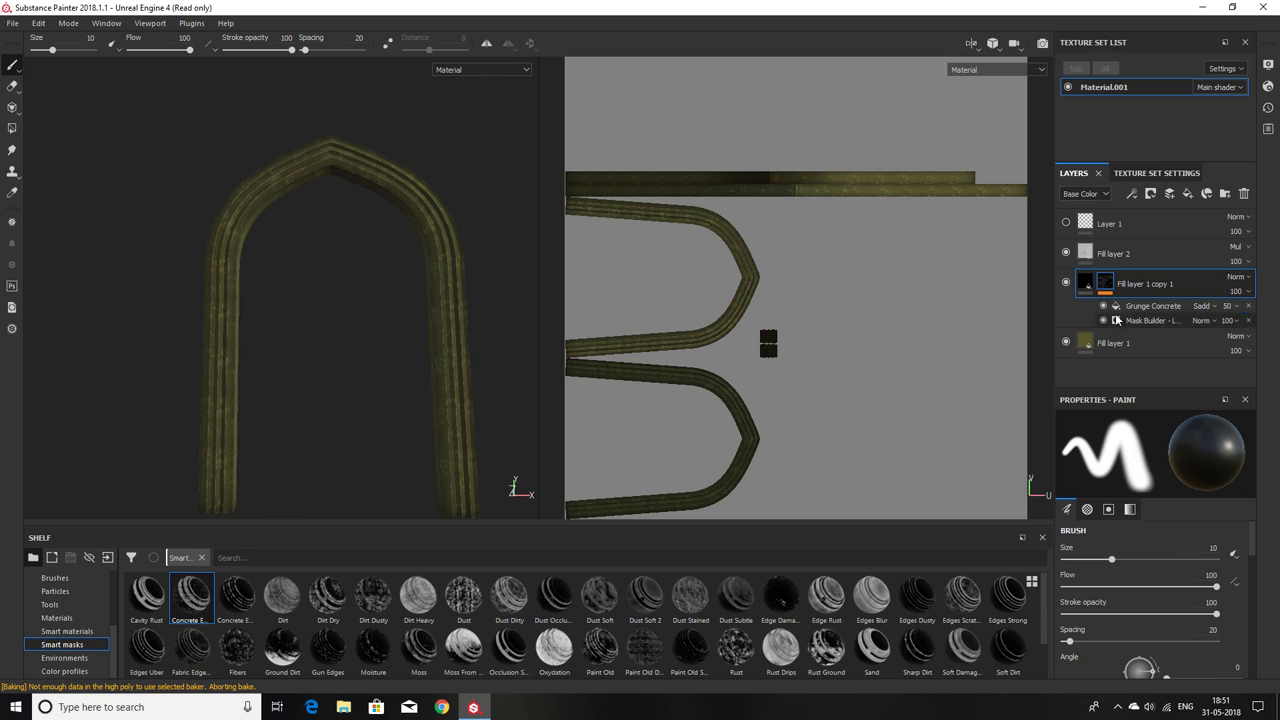
scroll(416, 245, "up", 2)
mouse_move(416, 242)
left_mouse_down("alt")
mouse_move(443, 206)
mouse_move(369, 391)
mouse_move(331, 346)
mouse_move(478, 327)
mouse_move(326, 326)
left_mouse_up("alt")
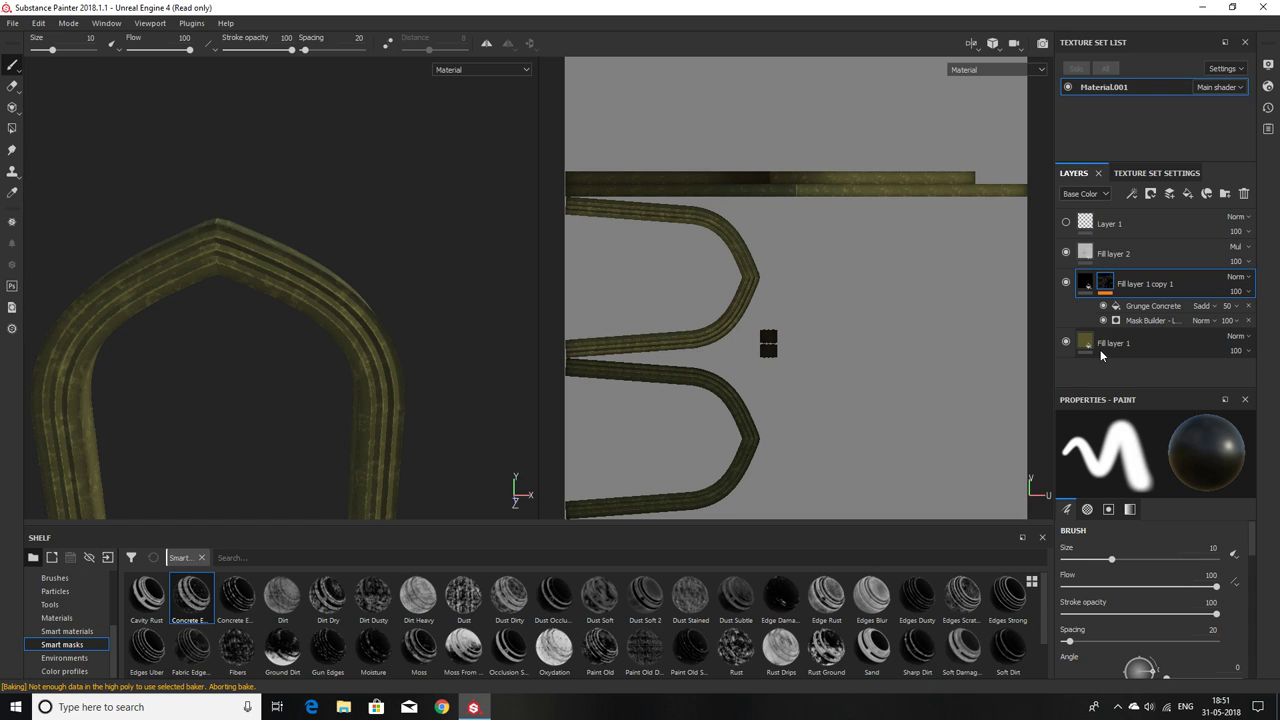
Step: Add a paint effect to Layer 1 with colour, roughness and metal off, leaving height only
left_click(1110, 224)
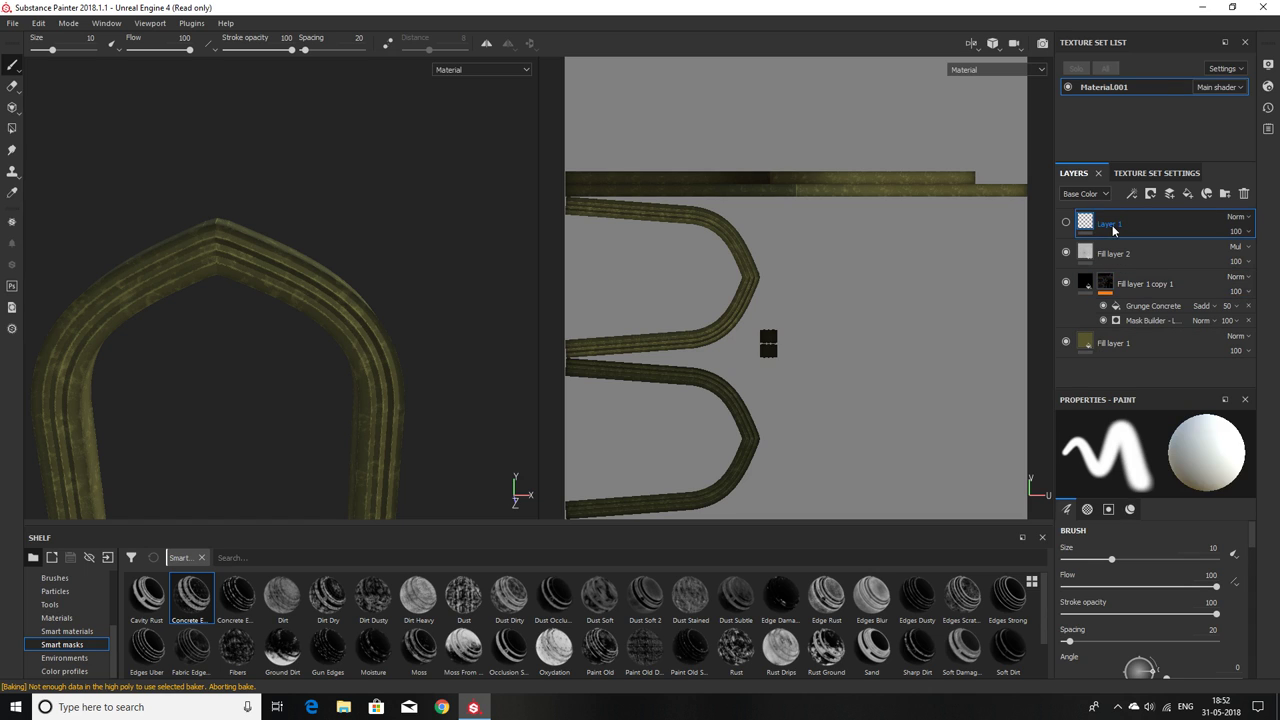
right_click(1101, 225)
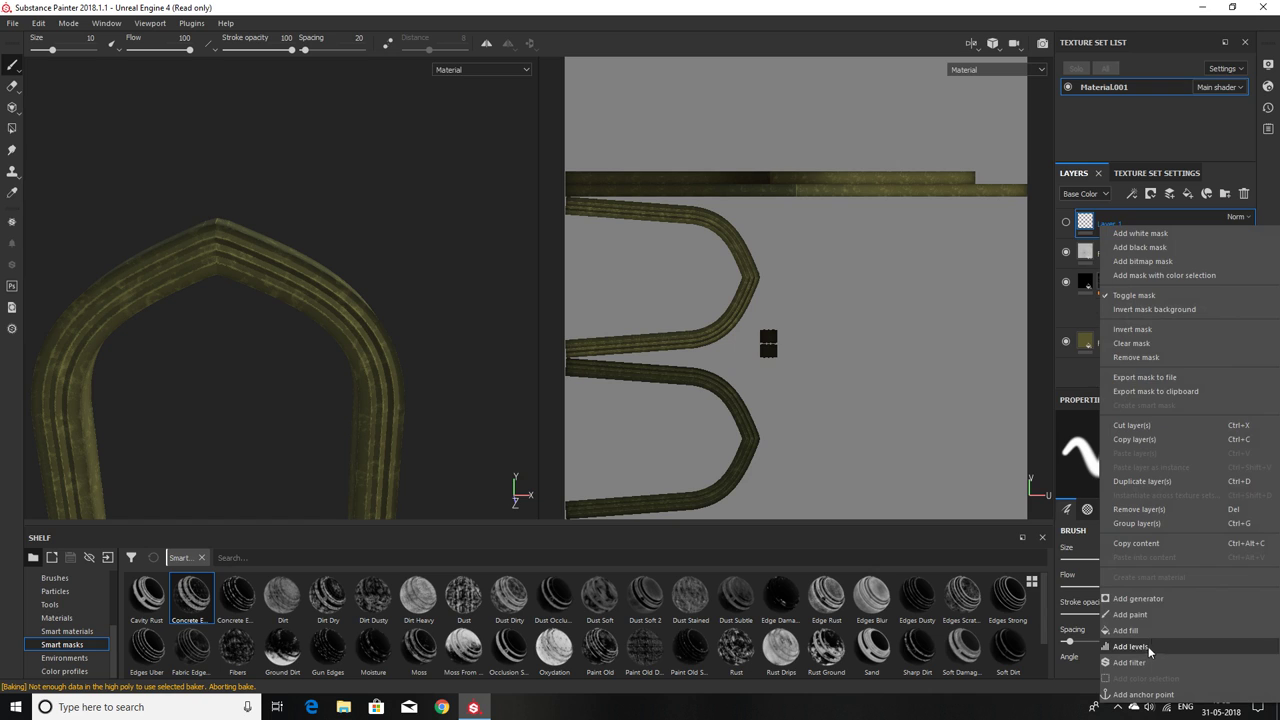
left_click(1150, 614)
scroll(1120, 566, "down", 3)
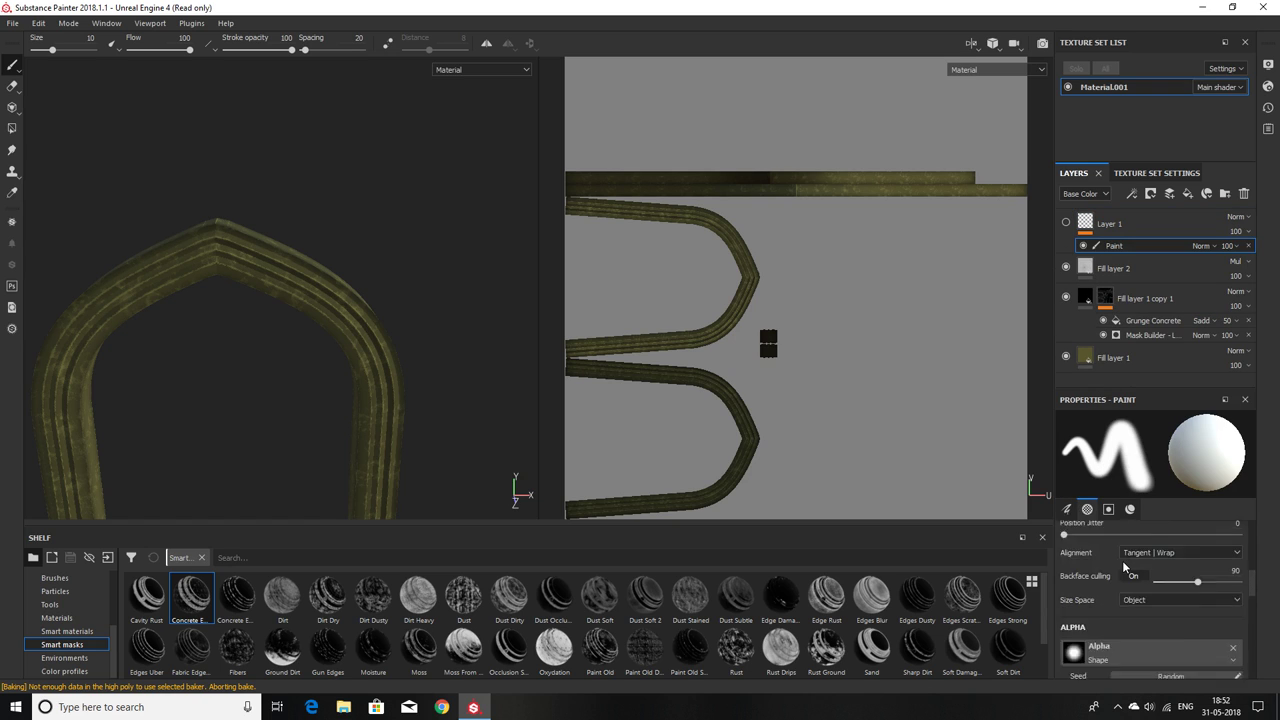
scroll(1120, 566, "down", 3)
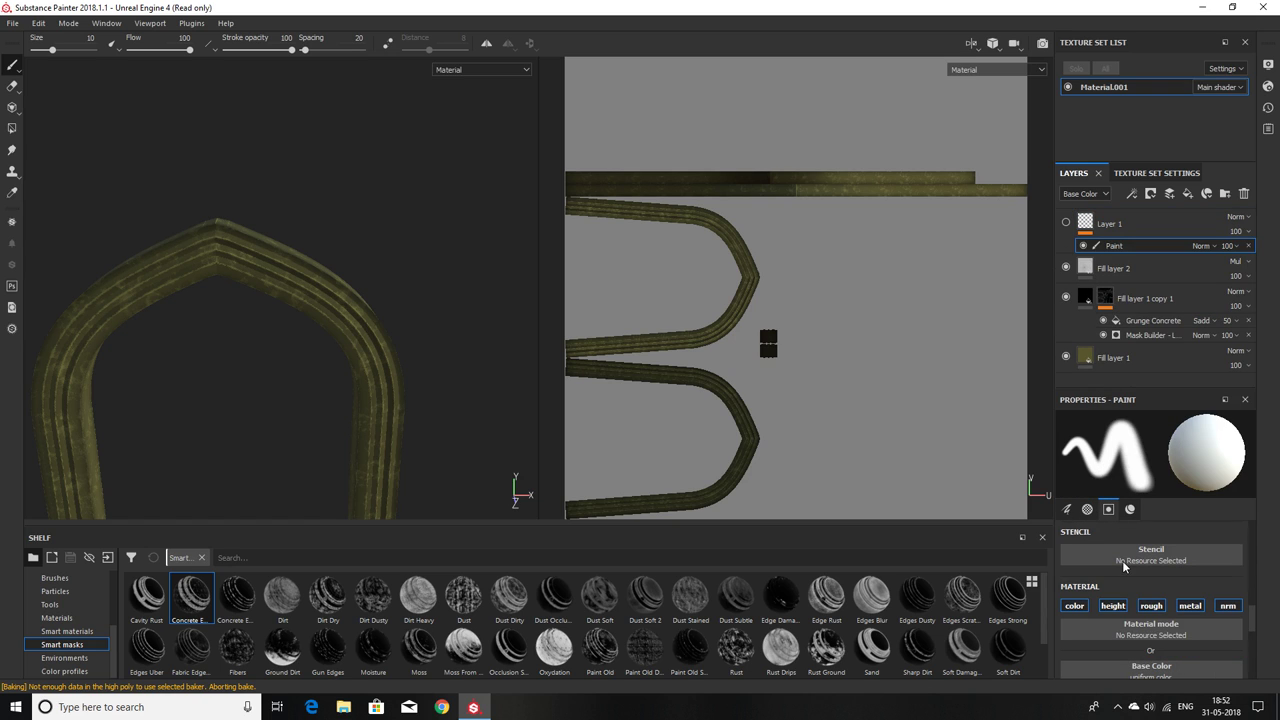
left_click(1074, 606)
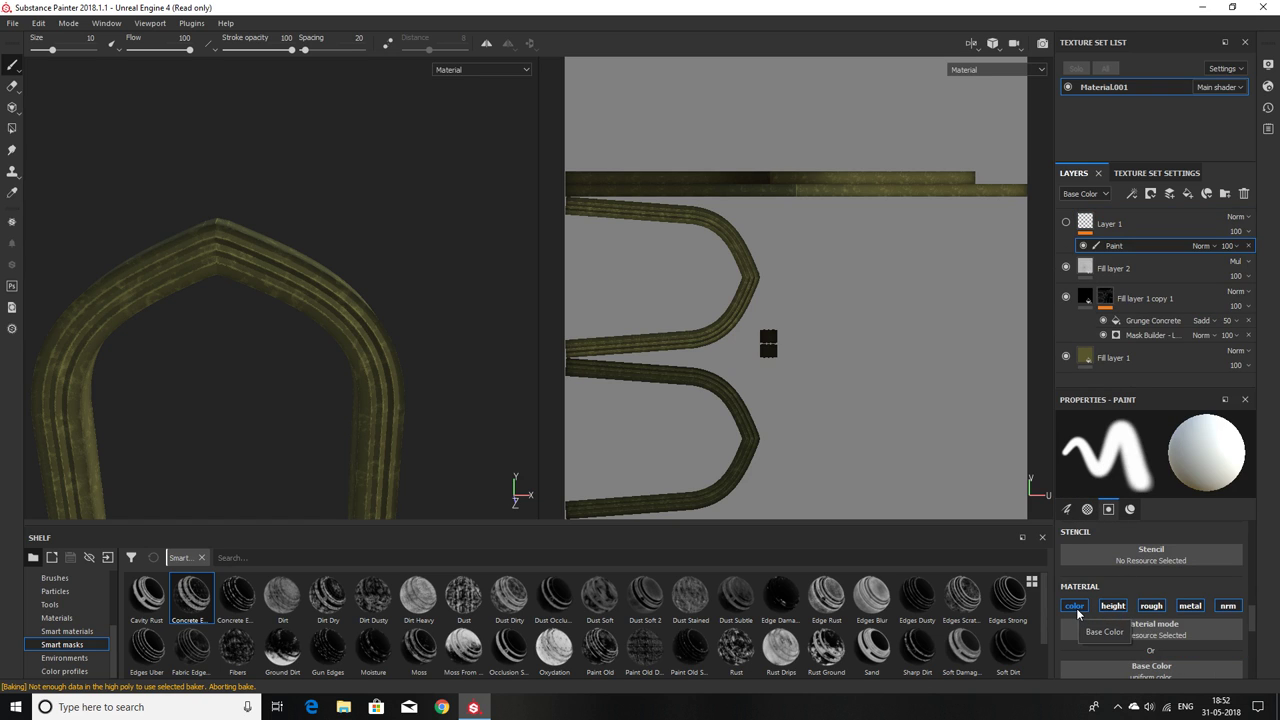
left_click(1151, 606)
left_click(1190, 606)
scroll(1160, 628, "down", 2)
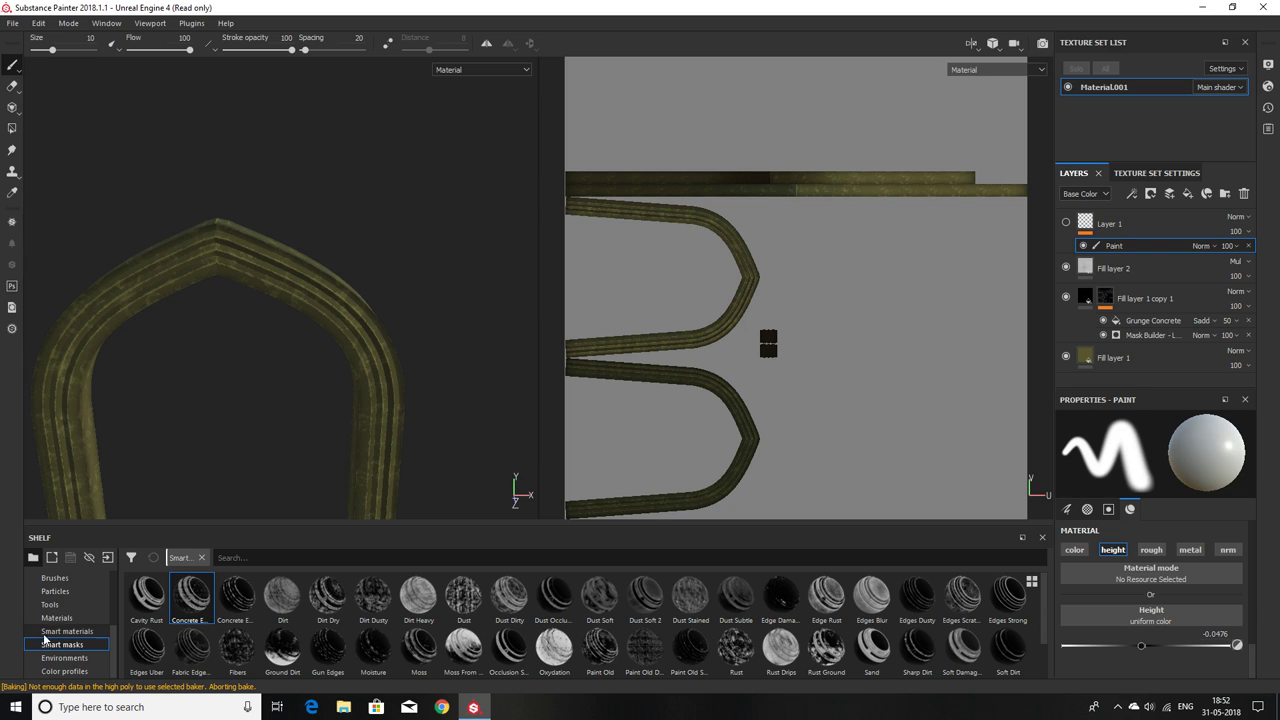
Step: Choose the Cracks brush from the shelf's brushes
left_click(76, 617)
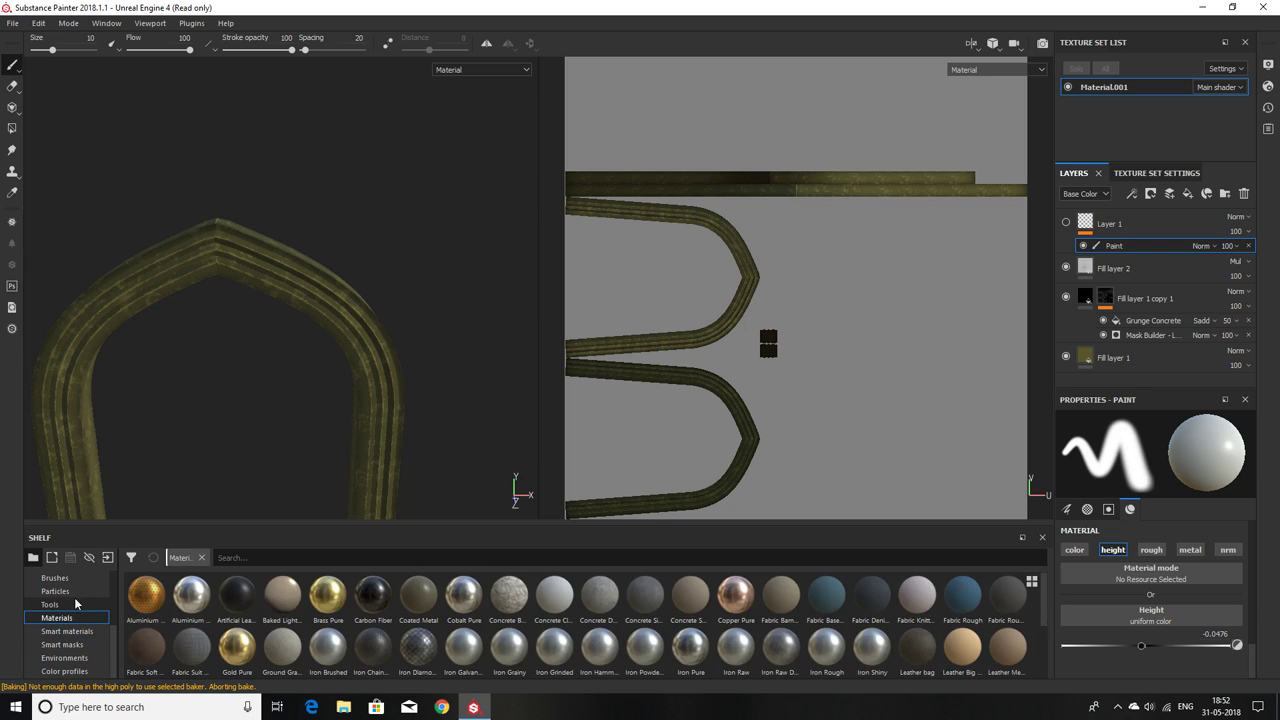
left_click(74, 601)
left_click(75, 620)
scroll(75, 630, "up", 3)
scroll(77, 625, "up", 1)
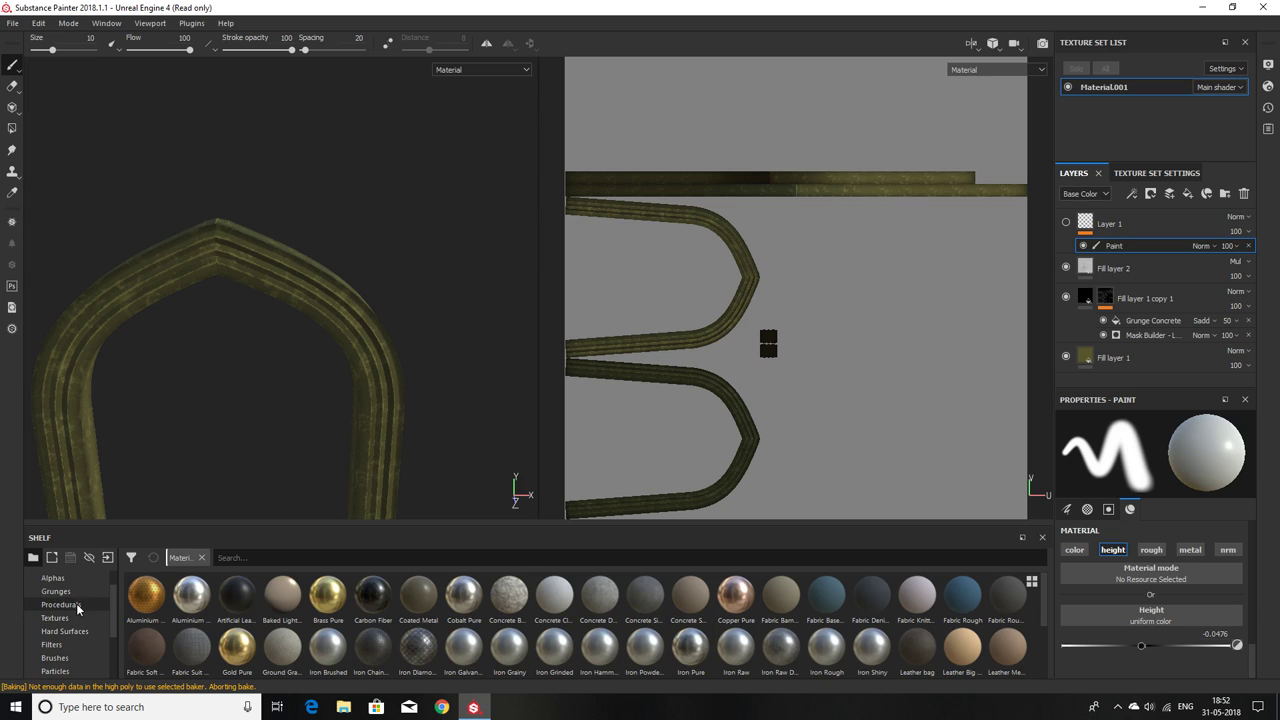
left_click(62, 657)
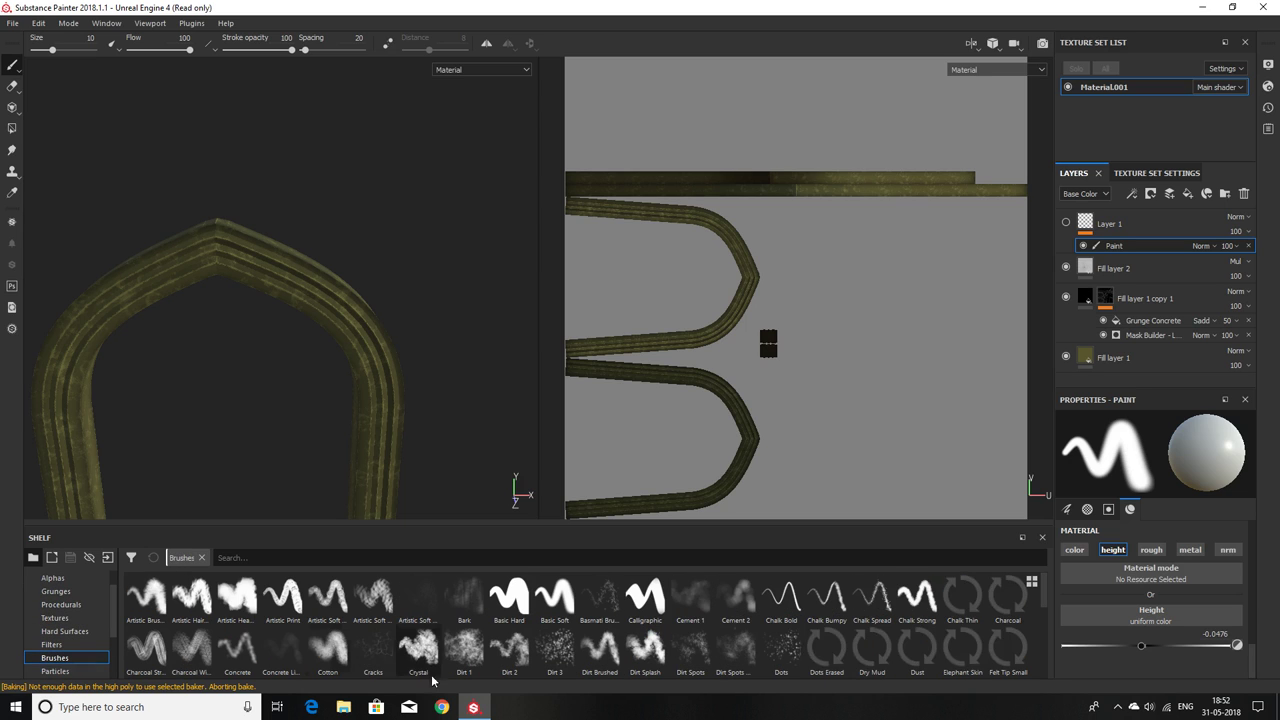
left_click(380, 656)
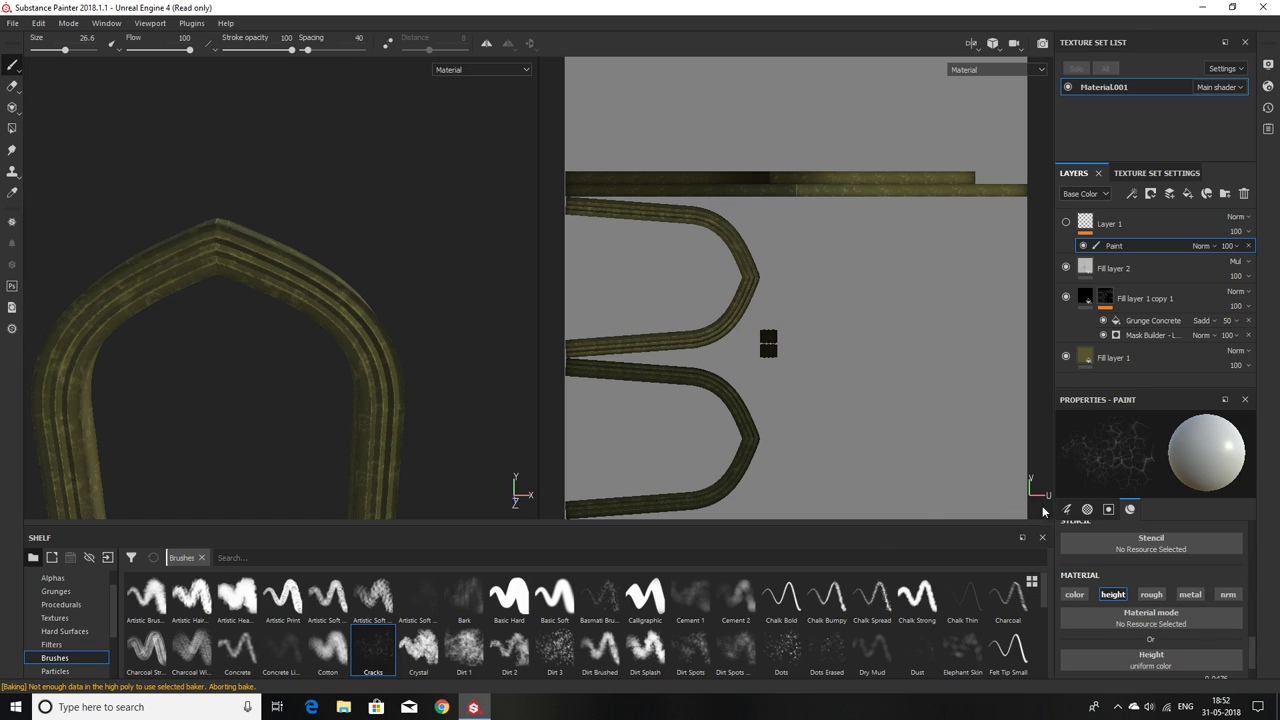
Step: Paint crack lines onto the arch, orbiting to check the result
left_click(429, 343)
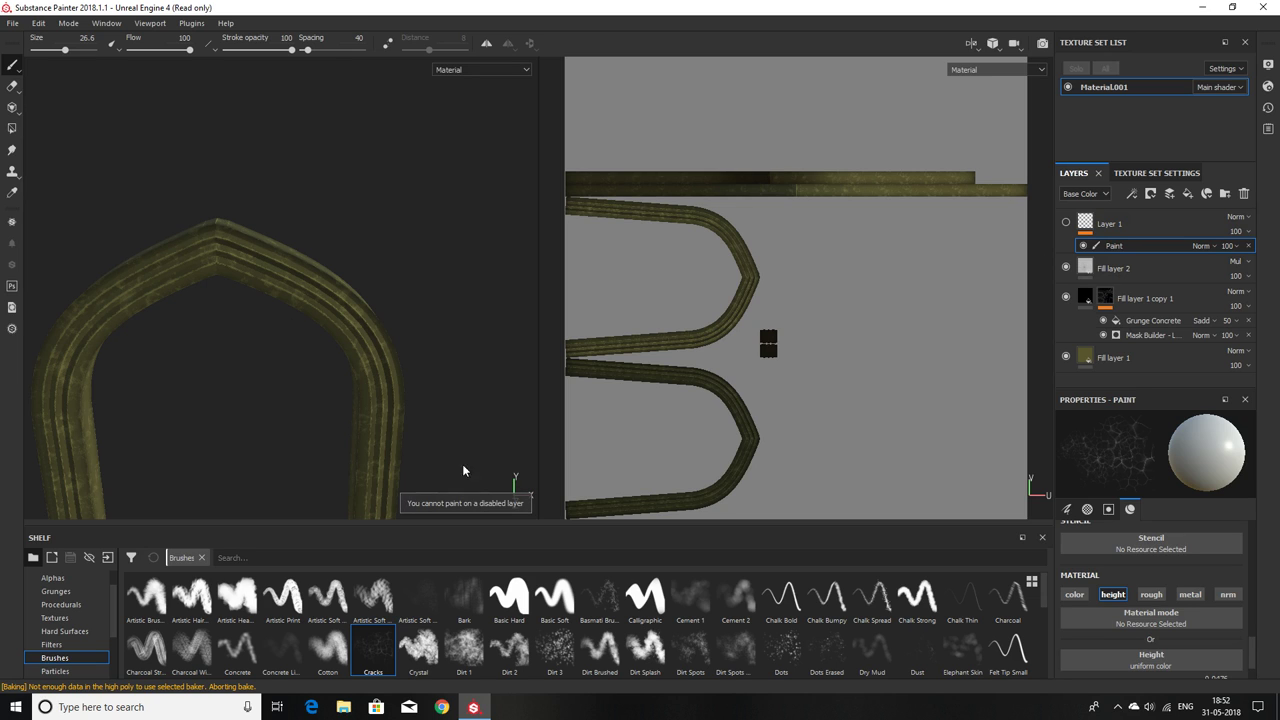
left_click_drag(462, 464, 449, 443, "alt")
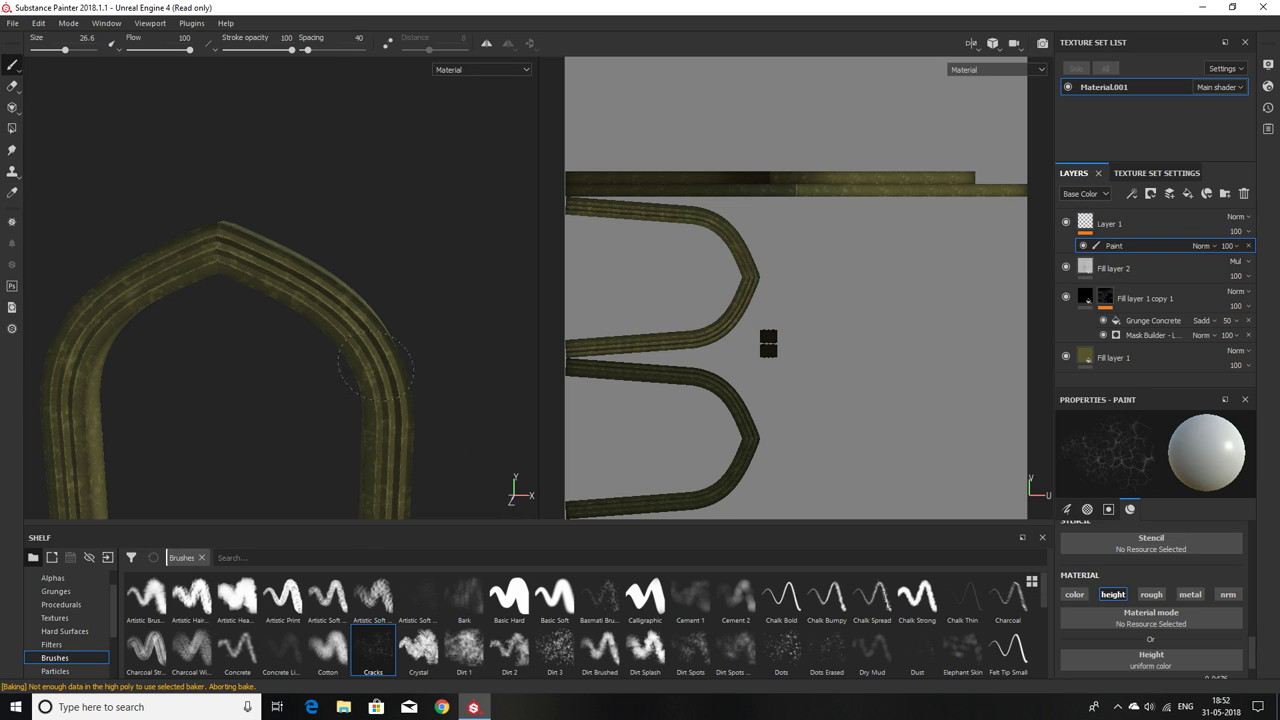
left_click(410, 365)
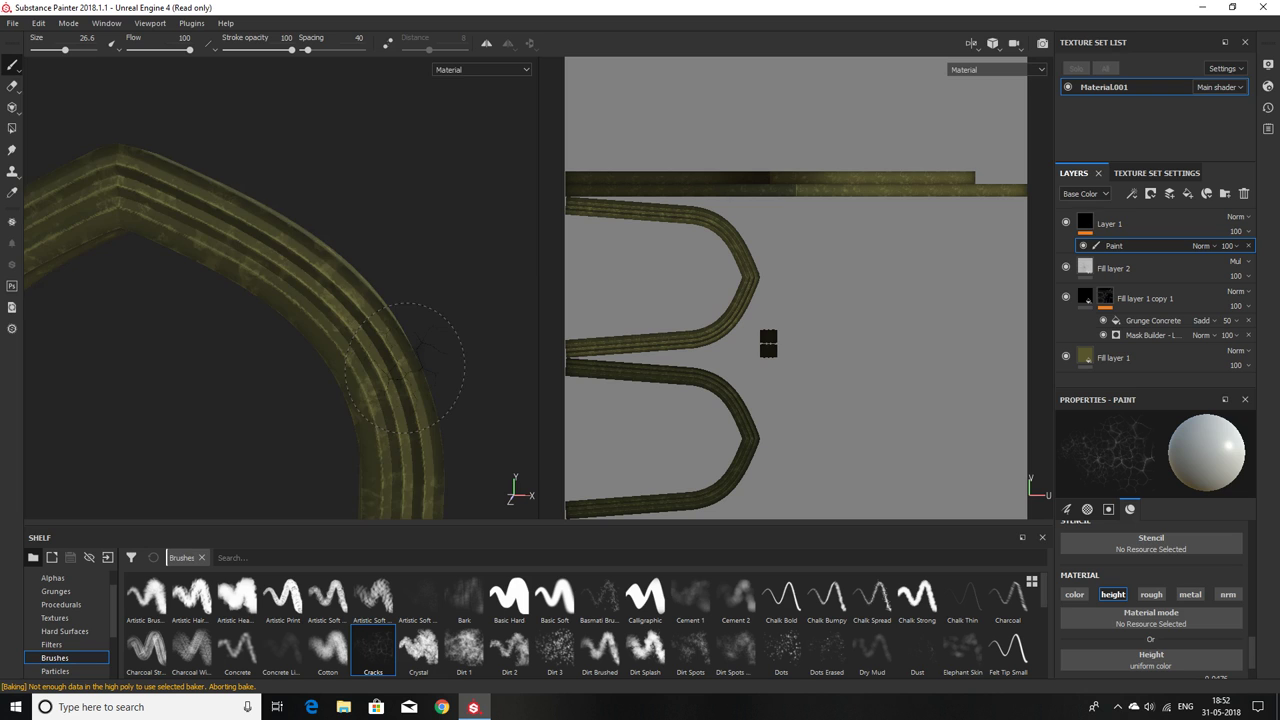
scroll(395, 360, "up", 5)
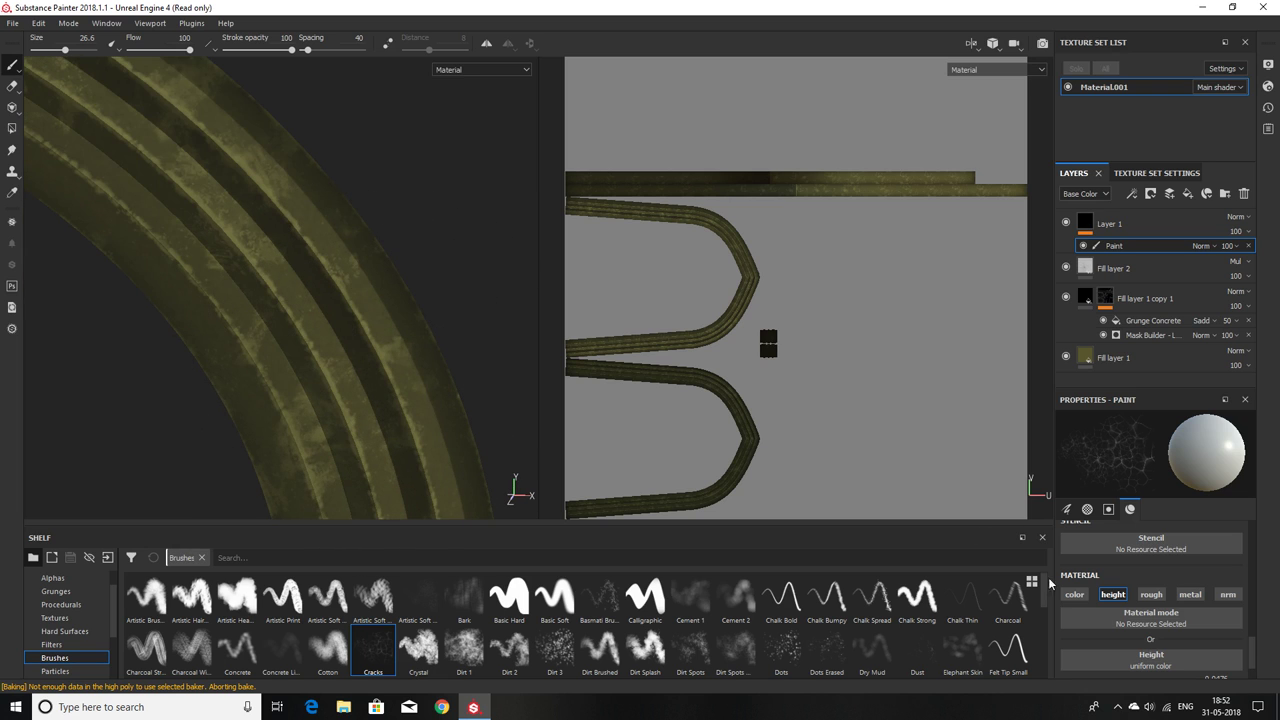
scroll(1172, 616, "down", 2)
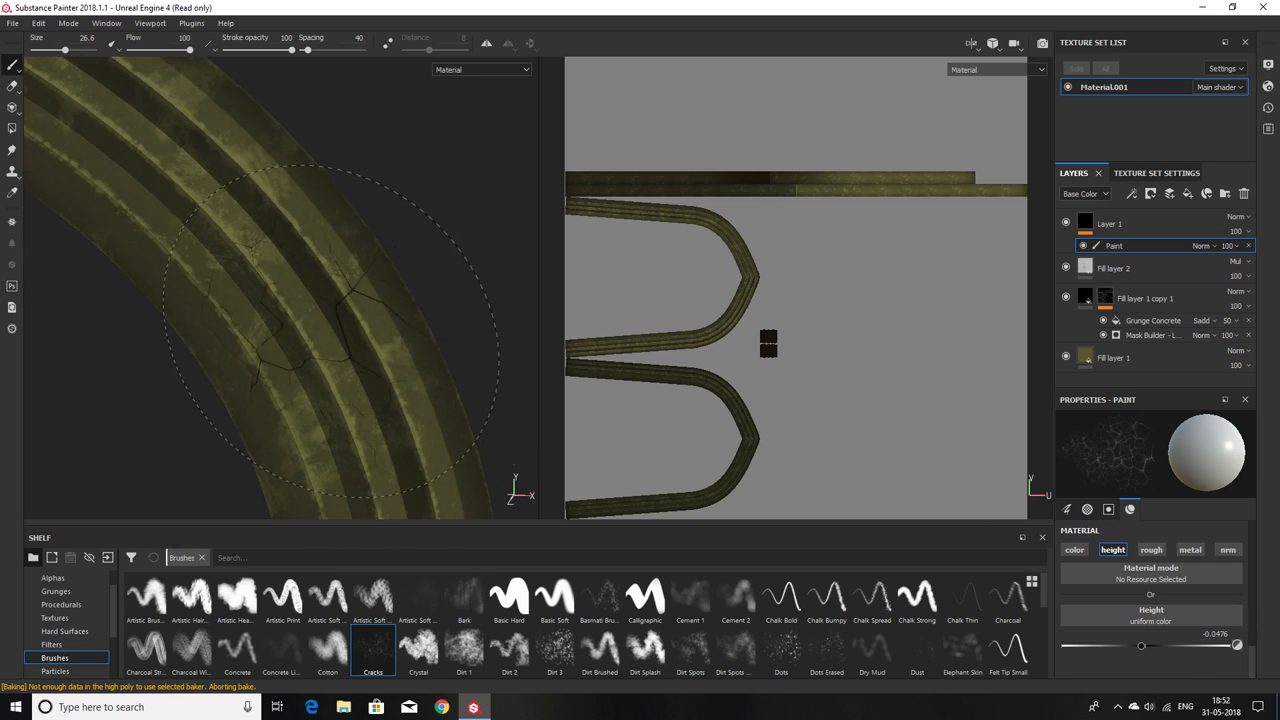
mouse_move(340, 338)
left_mouse_down("alt")
mouse_move(428, 351)
mouse_move(428, 366)
mouse_move(400, 350)
left_mouse_up("alt")
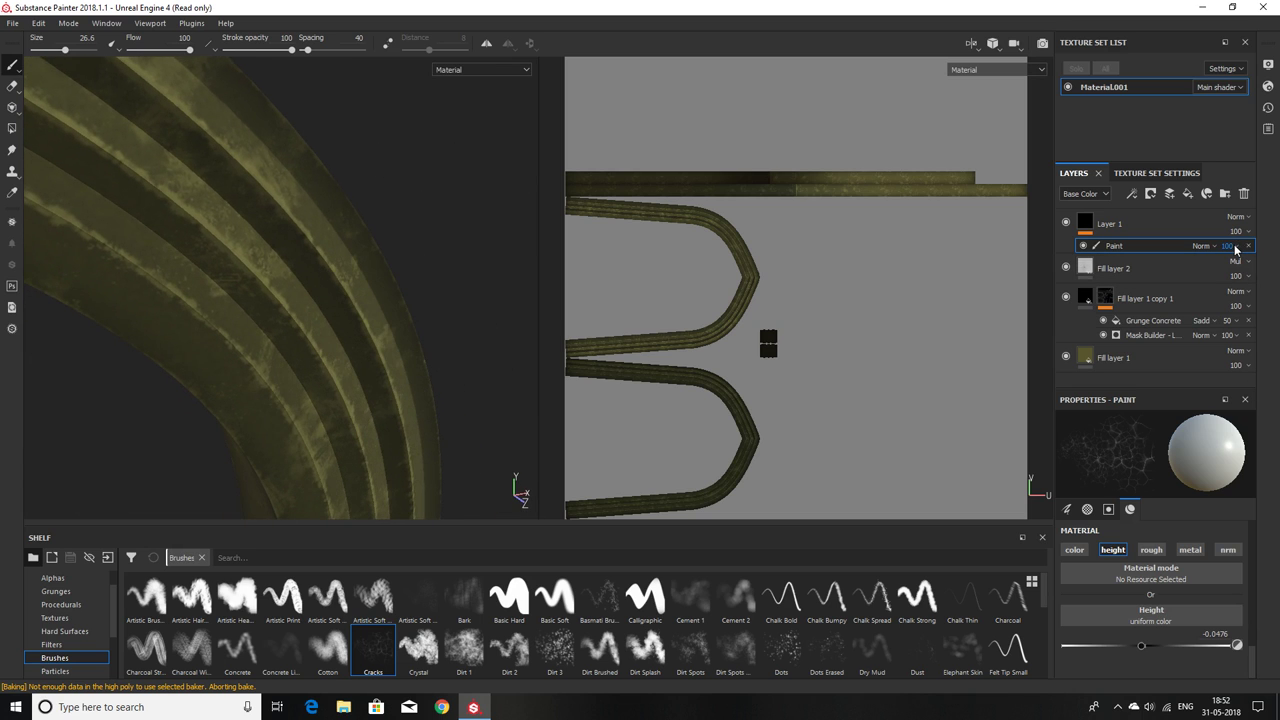
Step: Show the Height channel and set the paint's height blend mode to Normal map combine
left_click(1085, 193)
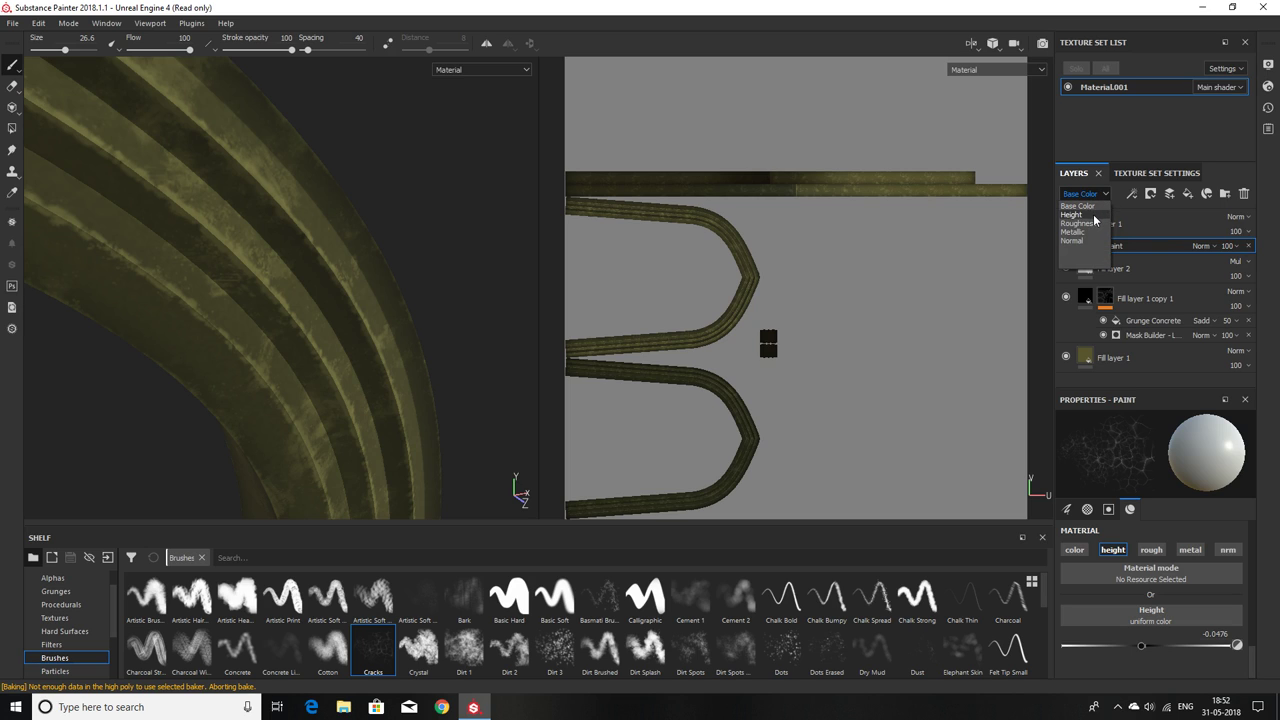
left_click(1091, 215)
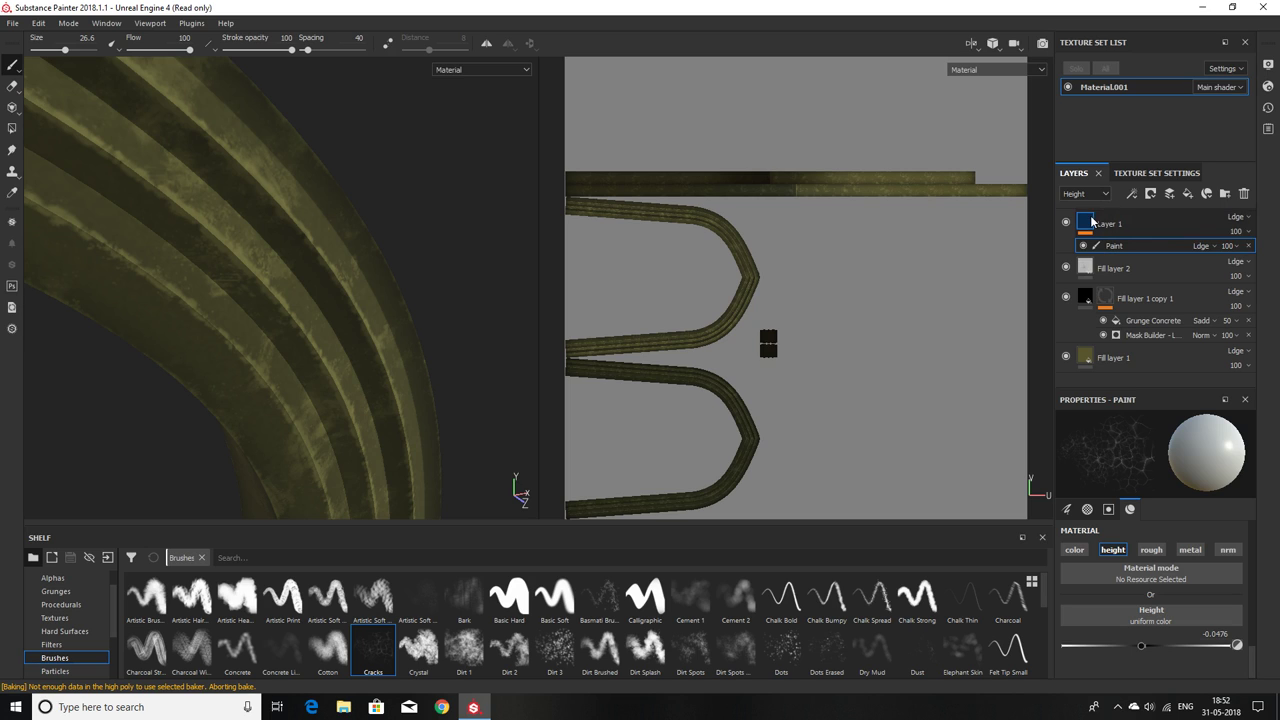
left_click(1238, 247)
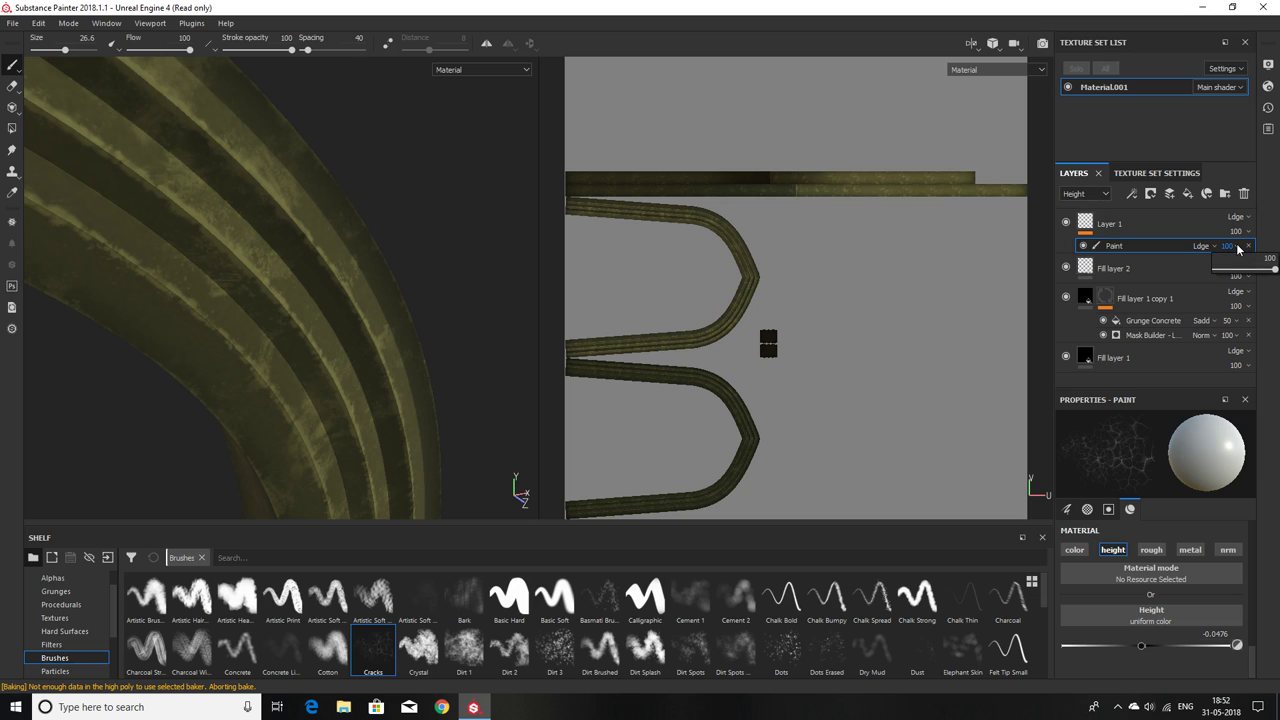
left_click(1214, 247)
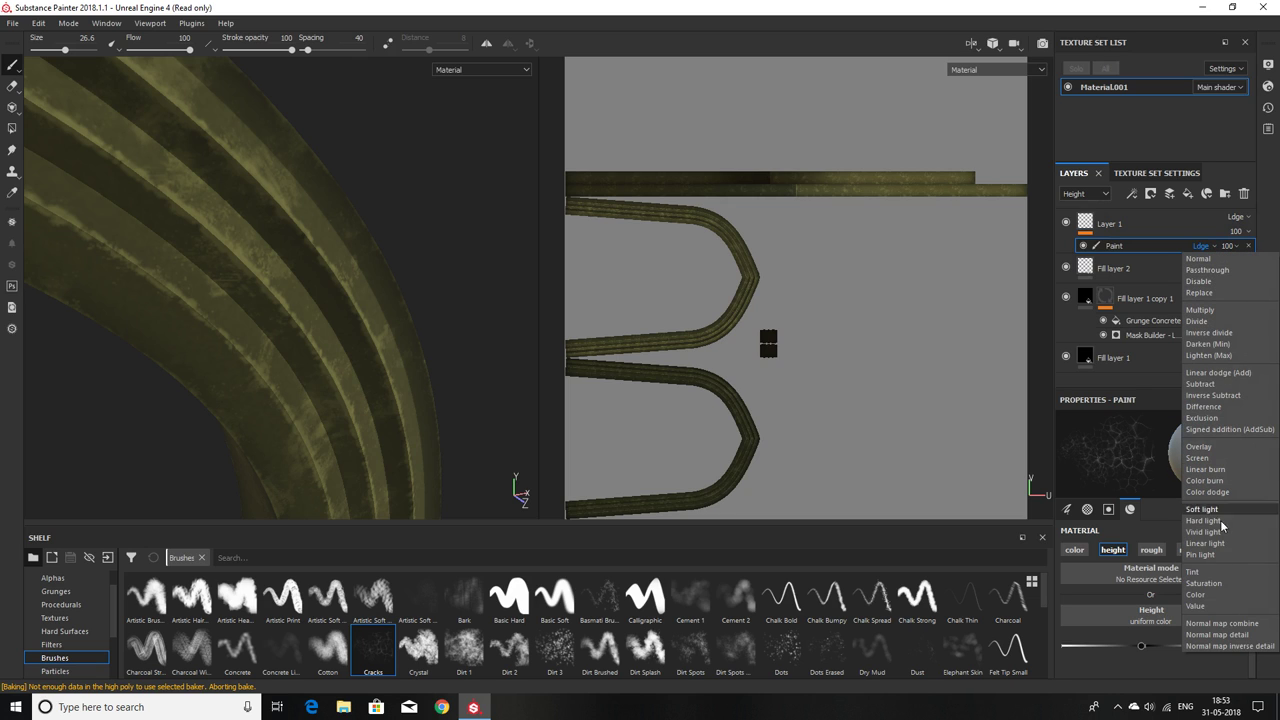
left_click(1222, 623)
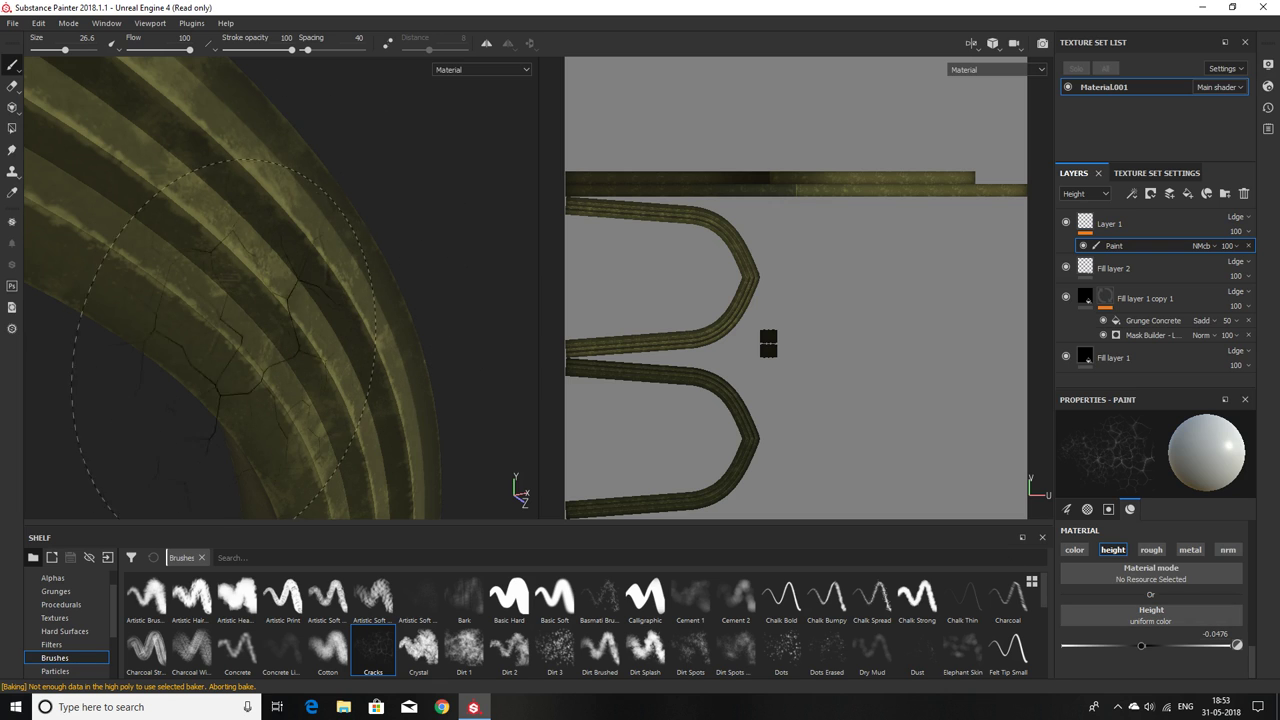
mouse_move(440, 320)
left_mouse_down("alt")
mouse_move(387, 337)
mouse_move(389, 415)
left_mouse_up("alt")
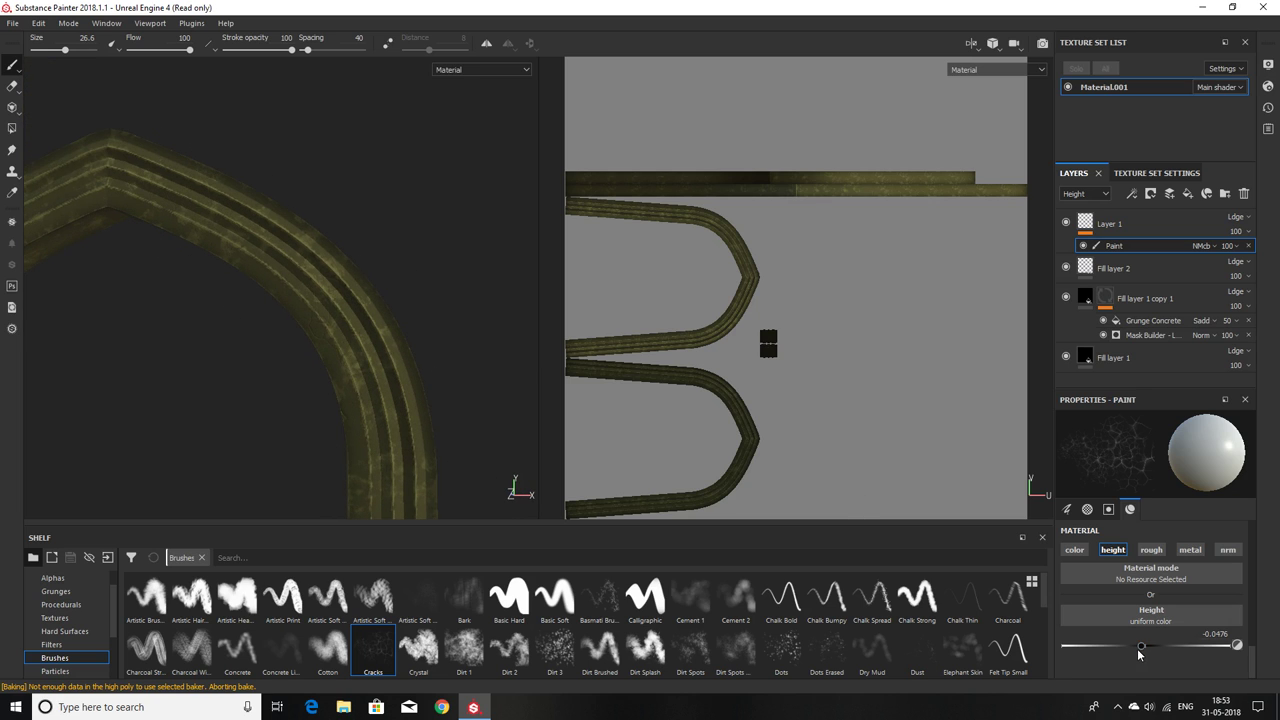
Step: Lower the crack brush height to -0.0794 and paint another crack onto the pipe
left_click_drag(1141, 645, 1139, 647)
mouse_move(320, 318)
left_mouse_down("alt")
mouse_move(357, 428)
mouse_move(240, 220)
left_mouse_up("alt")
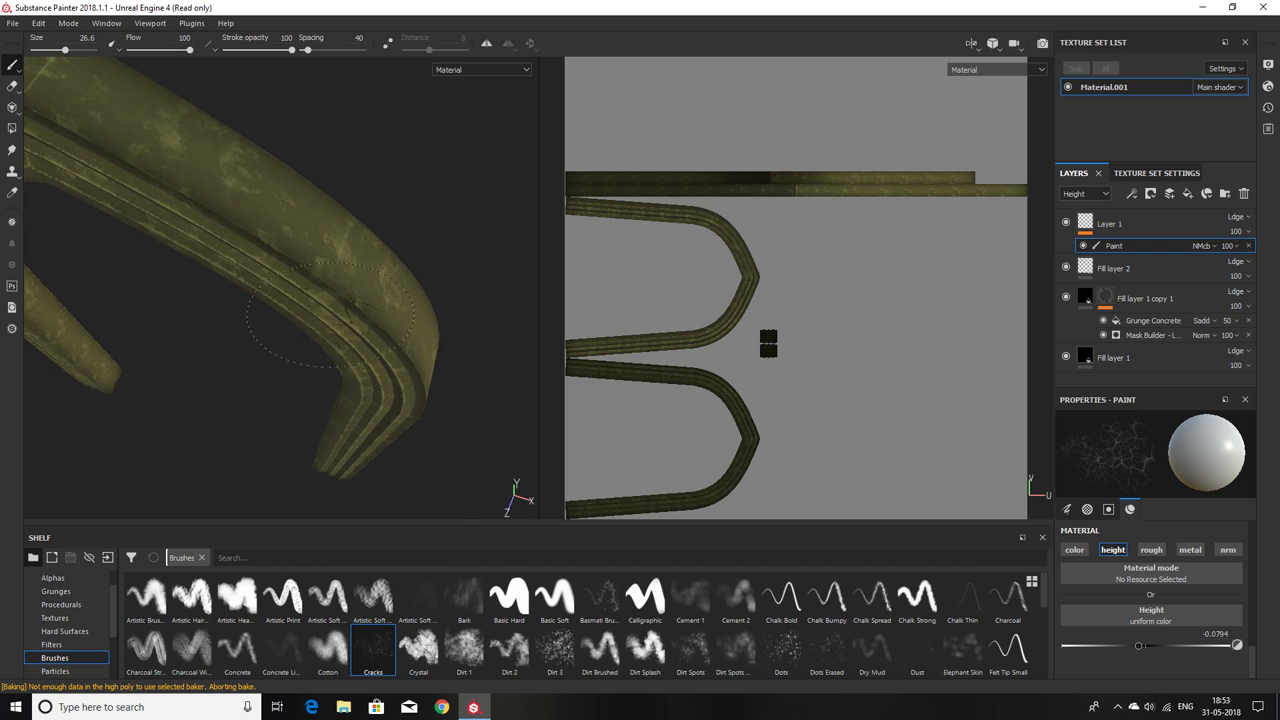
left_click(235, 218)
mouse_move(466, 234)
left_mouse_down("alt")
mouse_move(366, 200)
mouse_move(430, 360)
mouse_move(305, 450)
mouse_move(394, 443)
mouse_move(329, 314)
left_mouse_up("alt")
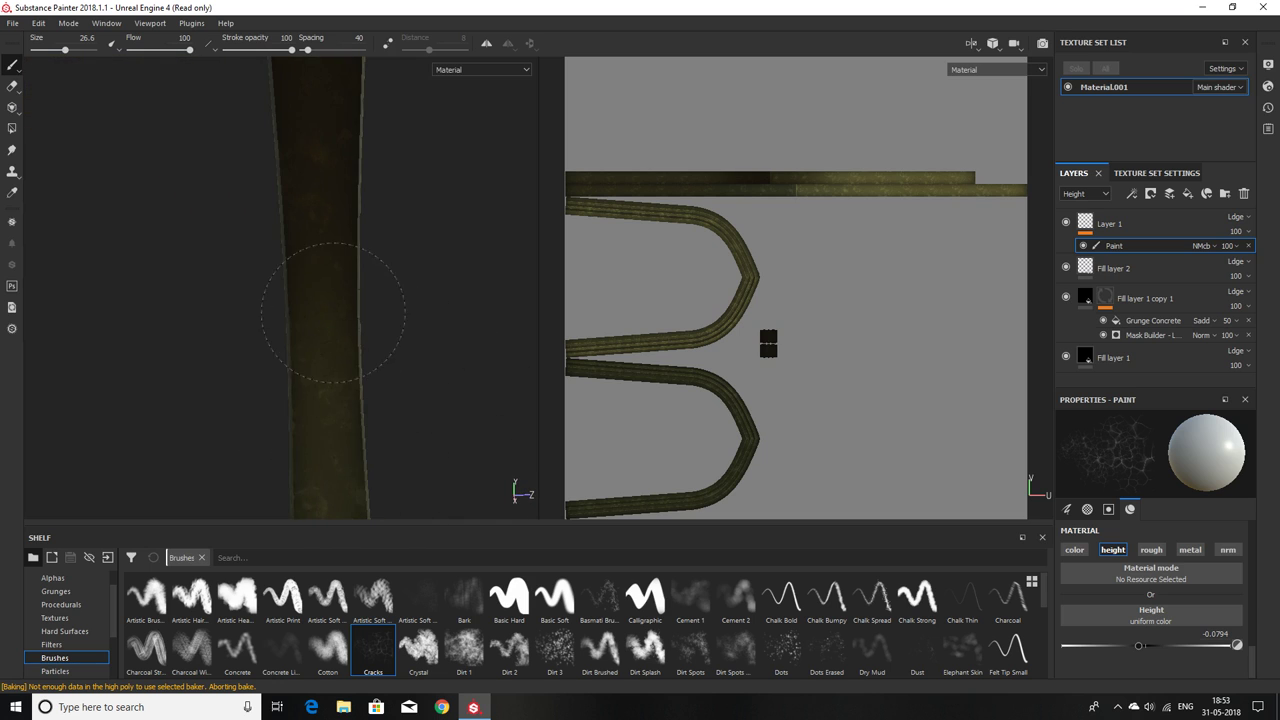
left_click_drag(428, 320, 243, 389, "alt")
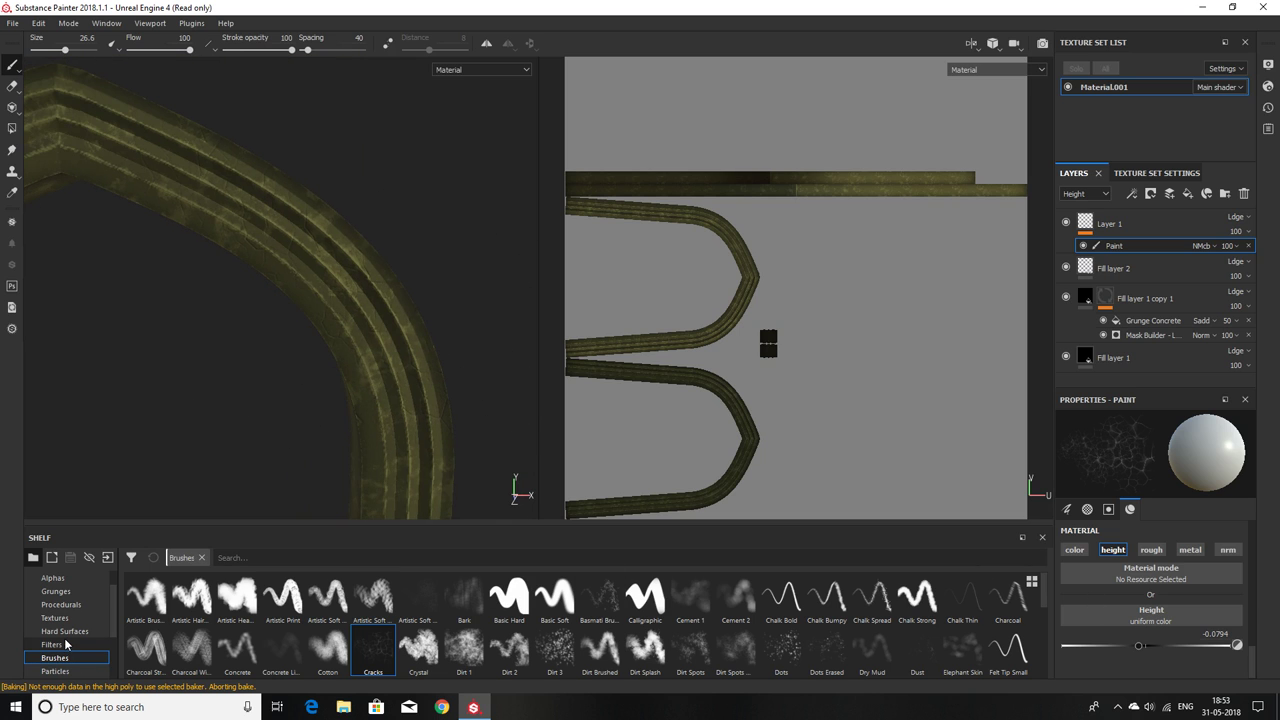
Step: Show the Materials library in the shelf and browse through it
scroll(66, 645, "down", 2)
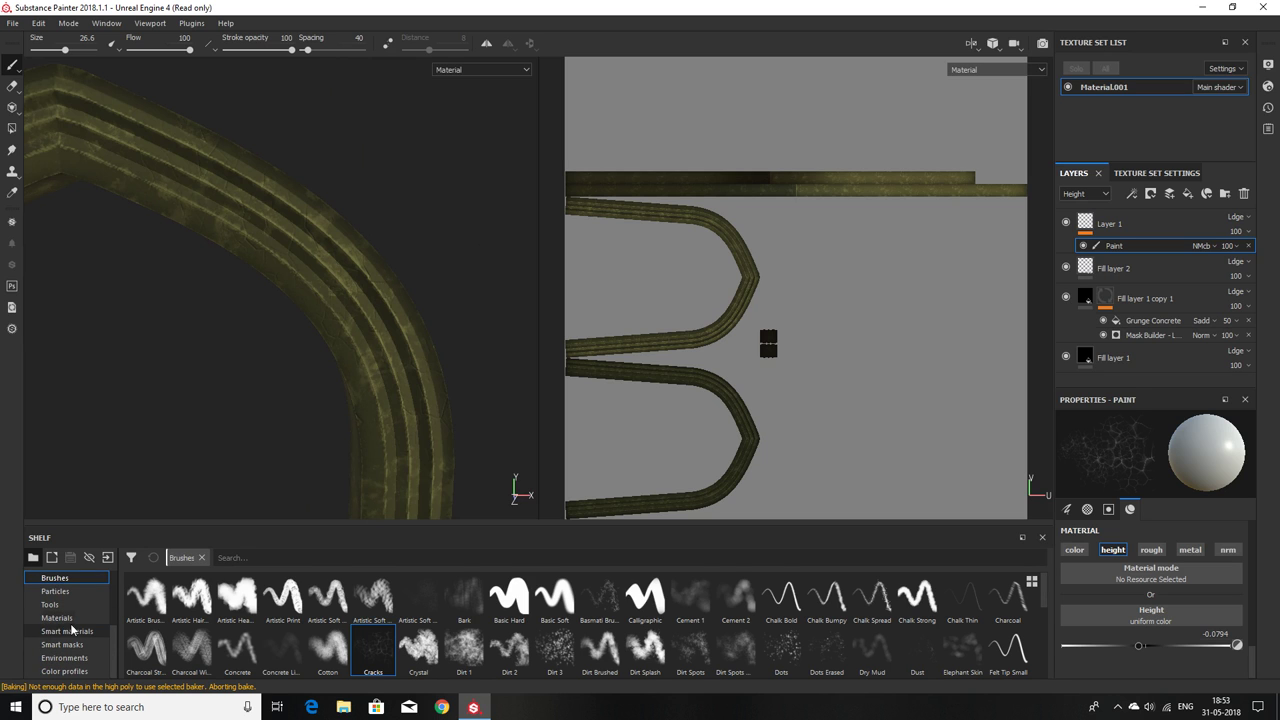
left_click(70, 622)
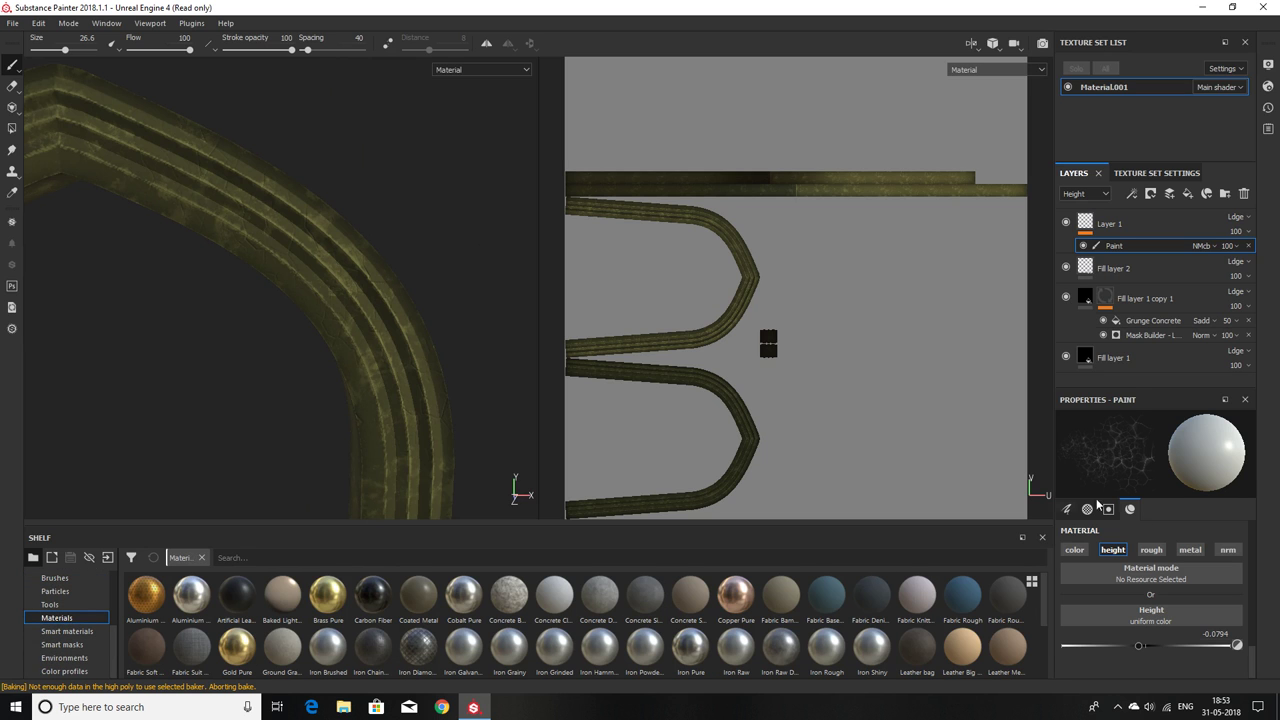
scroll(300, 330, "up", 2)
scroll(320, 325, "up", 2)
scroll(340, 322, "up", 2)
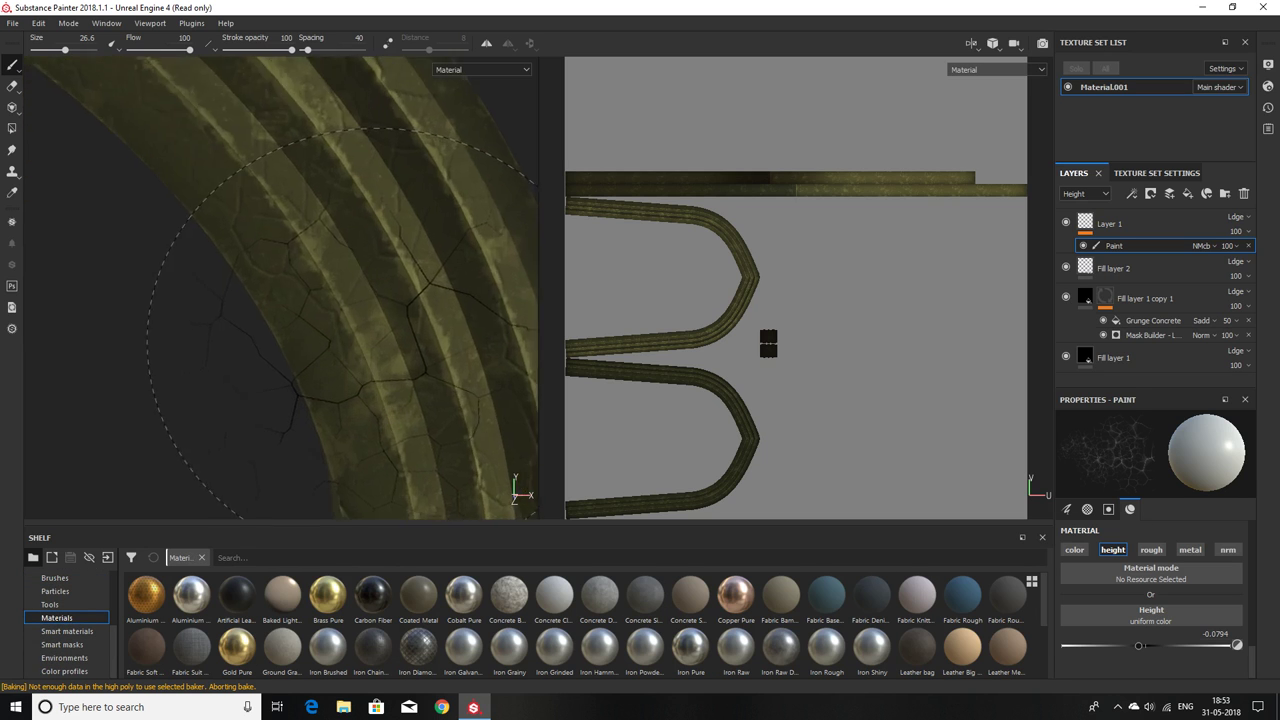
scroll(340, 322, "down", 2)
scroll(320, 330, "down", 2)
scroll(294, 338, "down", 2)
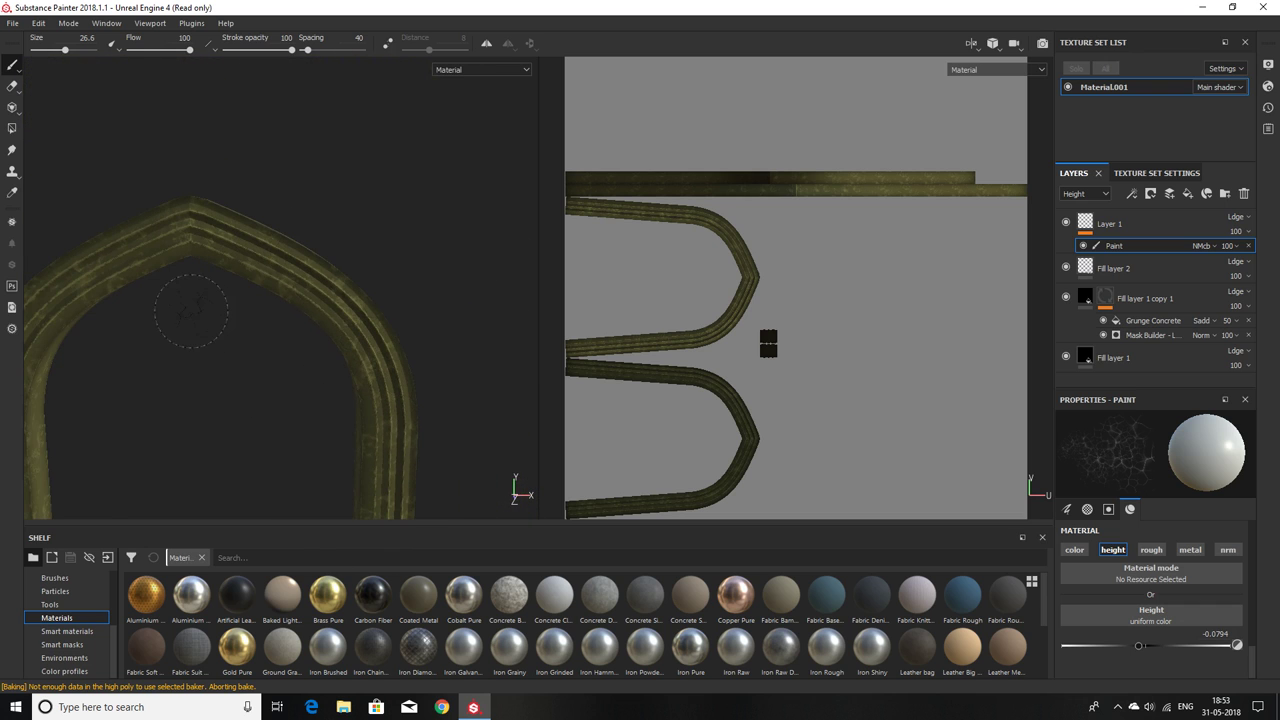
Step: Set the crack paint's height blend mode to Normal map detail and inspect the arch
left_click_drag(191, 311, 277, 349, "alt")
mouse_move(344, 416)
left_mouse_down("alt")
mouse_move(274, 354)
mouse_move(163, 354)
mouse_move(194, 380)
mouse_move(335, 360)
left_mouse_up("alt")
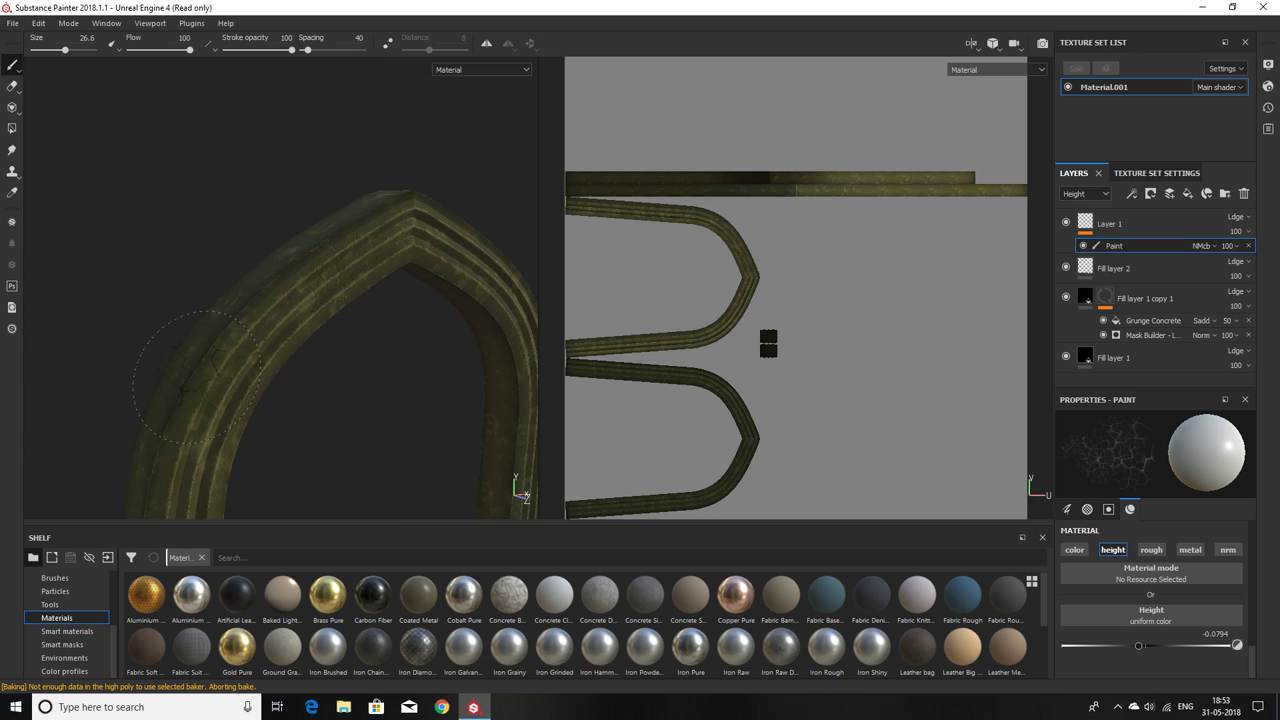
left_click_drag(323, 429, 203, 410, "alt")
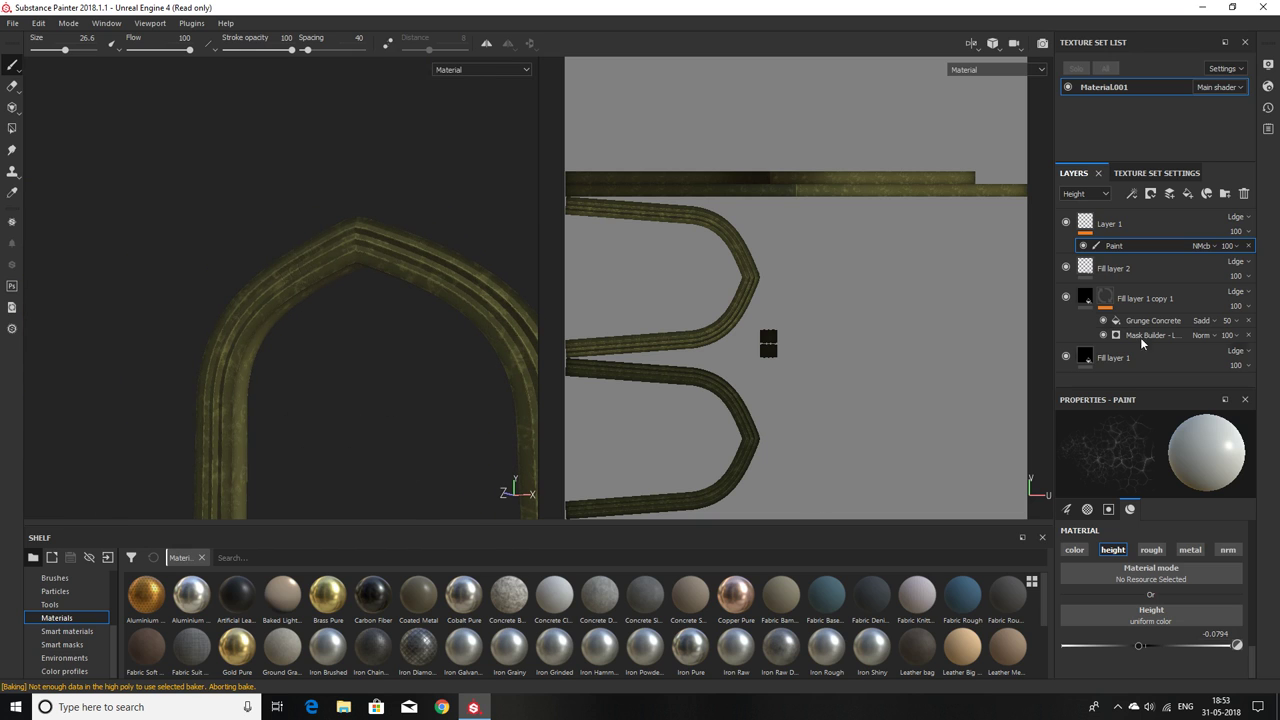
left_click(1208, 246)
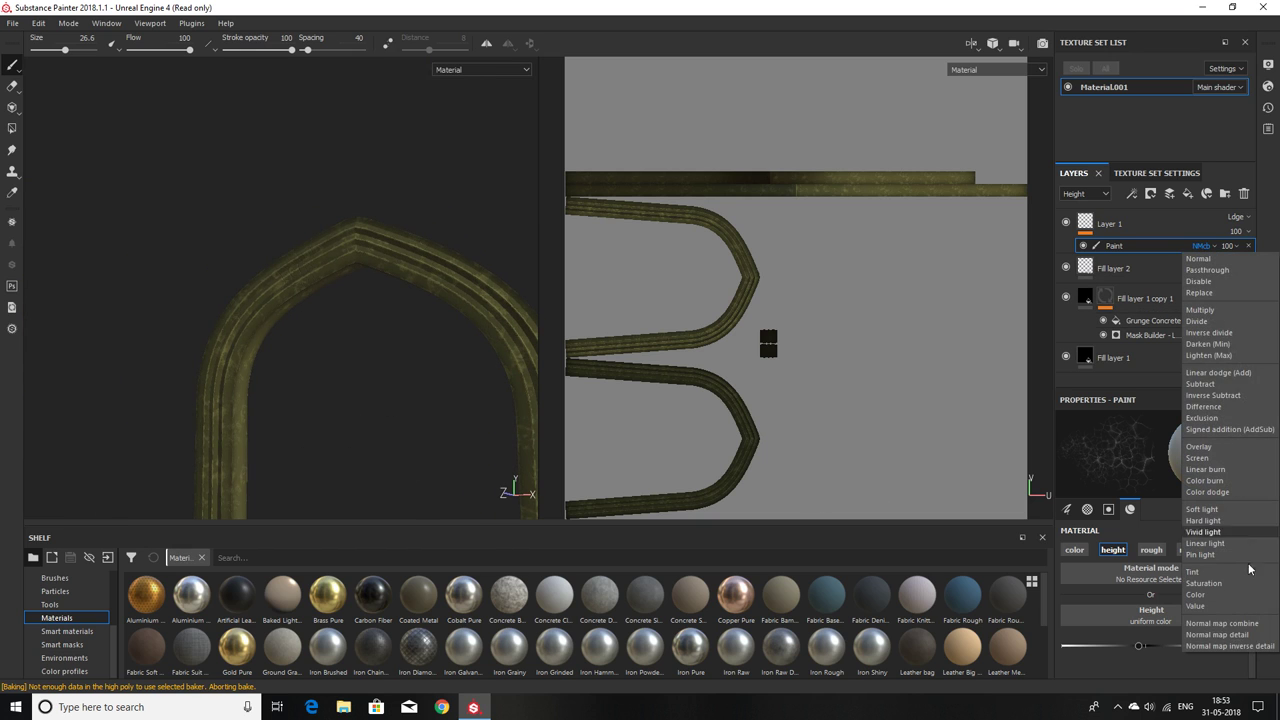
left_click(1245, 635)
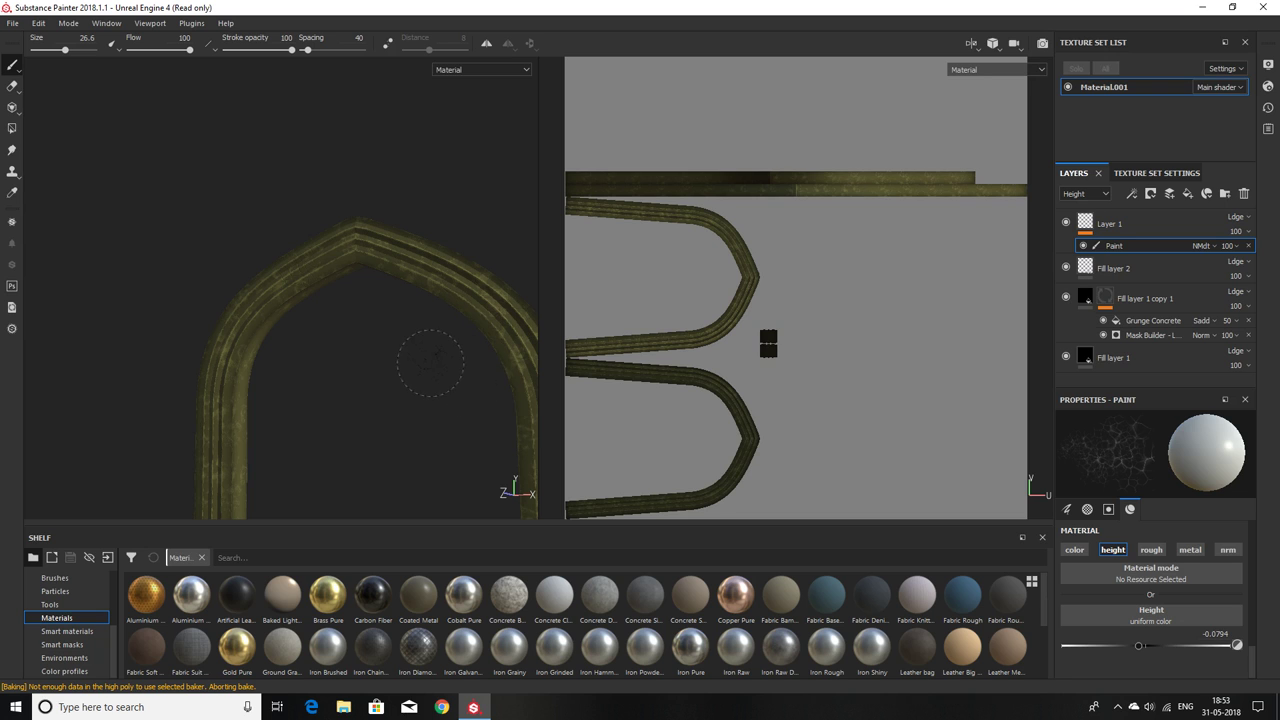
left_click_drag(430, 362, 531, 385, "alt")
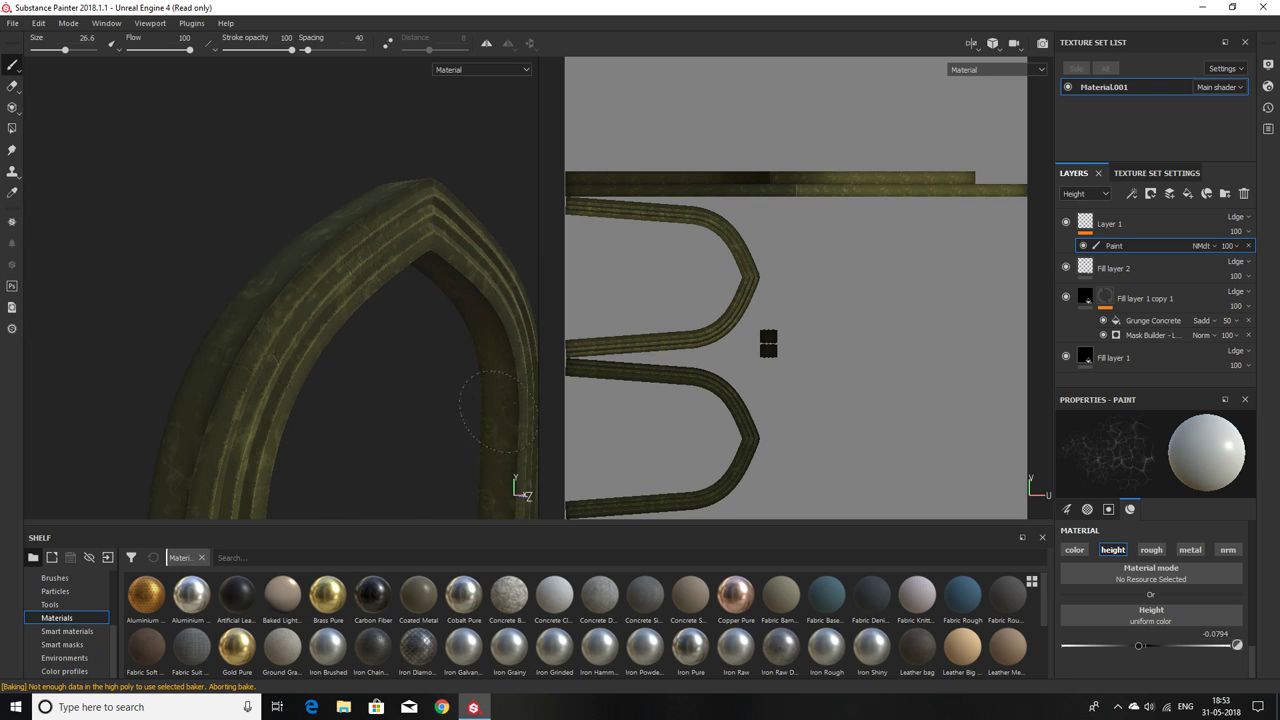
left_click_drag(530, 445, 434, 434, "alt")
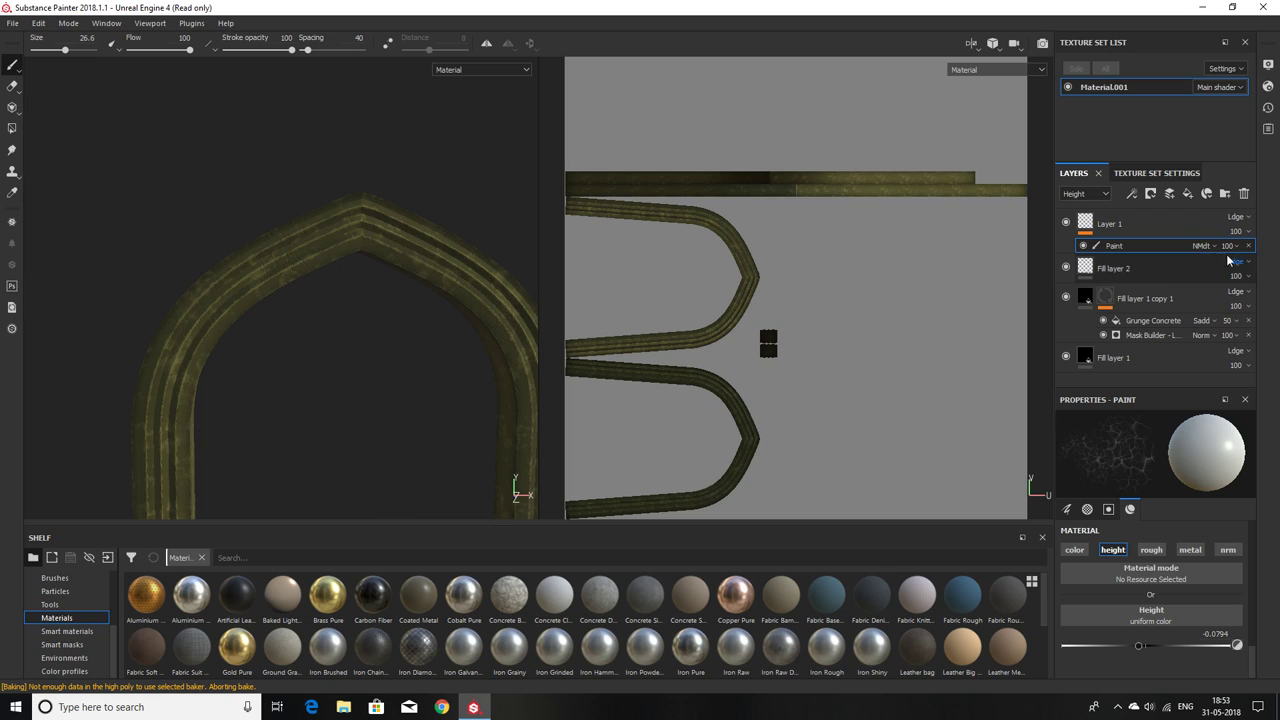
key("ctrl")
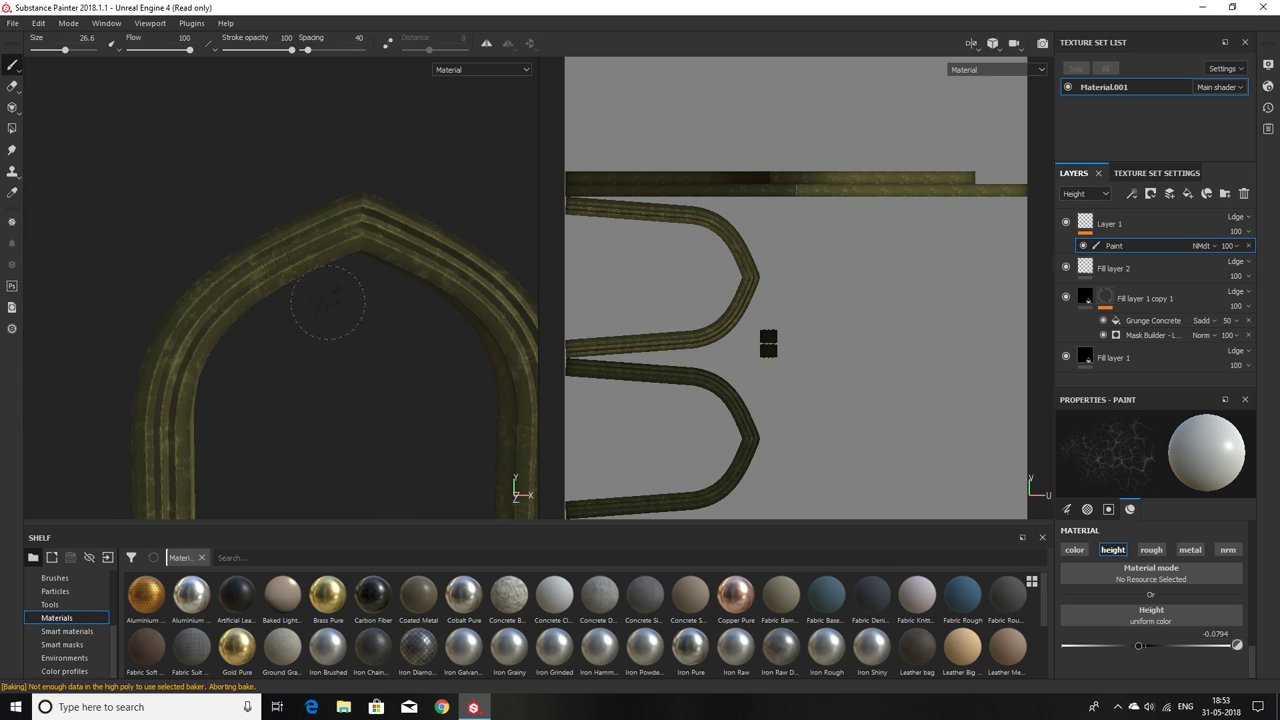
scroll(394, 349, "up", 1)
Step: Close Substance Painter and choose Discard for the unsaved project changes
left_click(1259, 7)
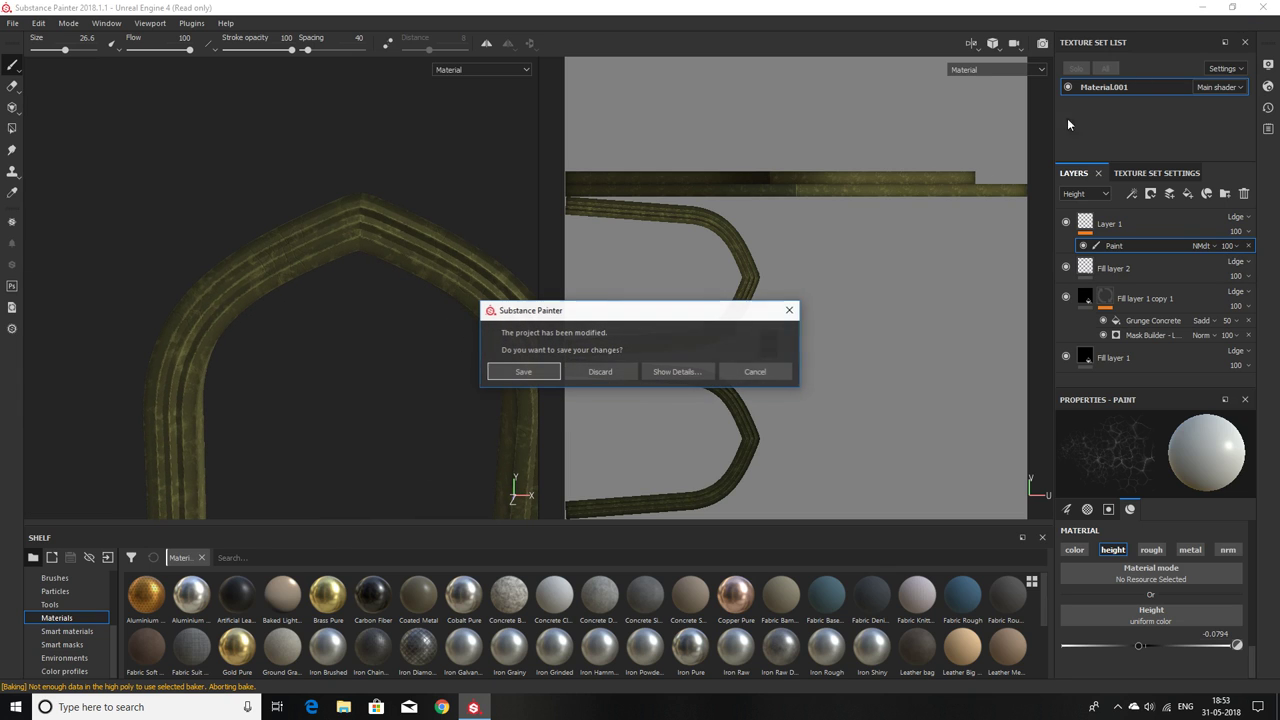
left_click(616, 364)
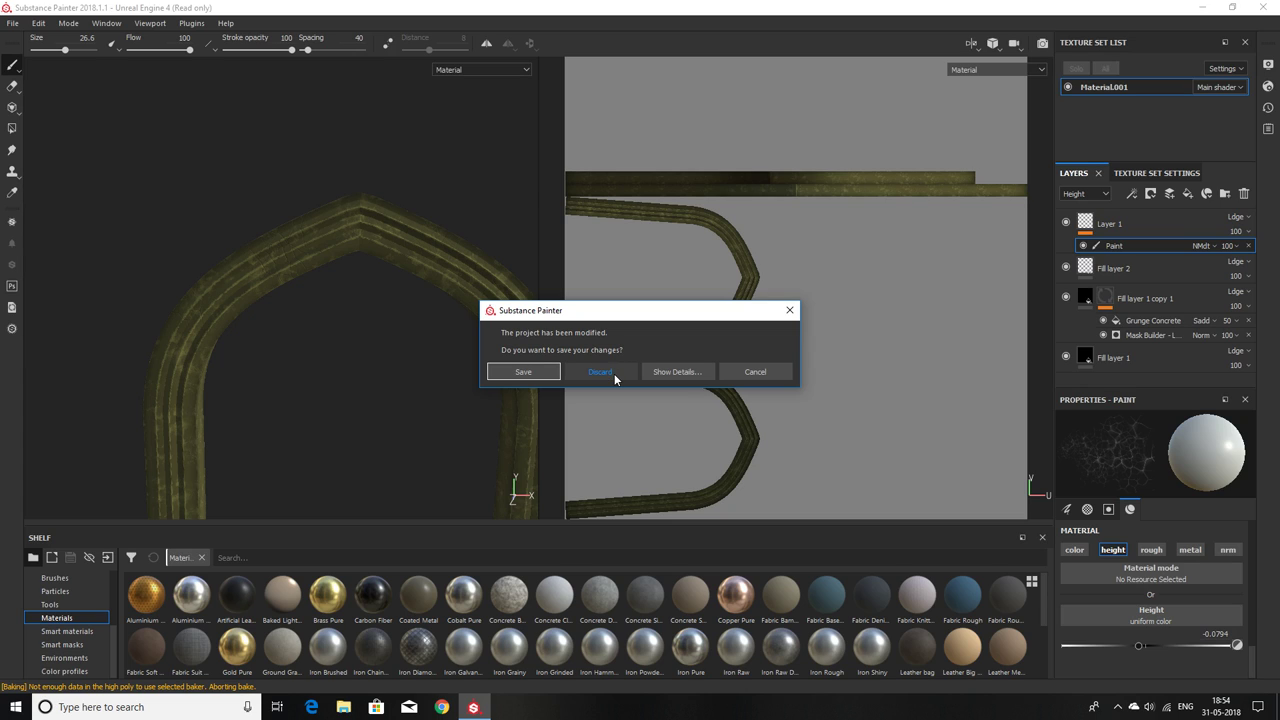